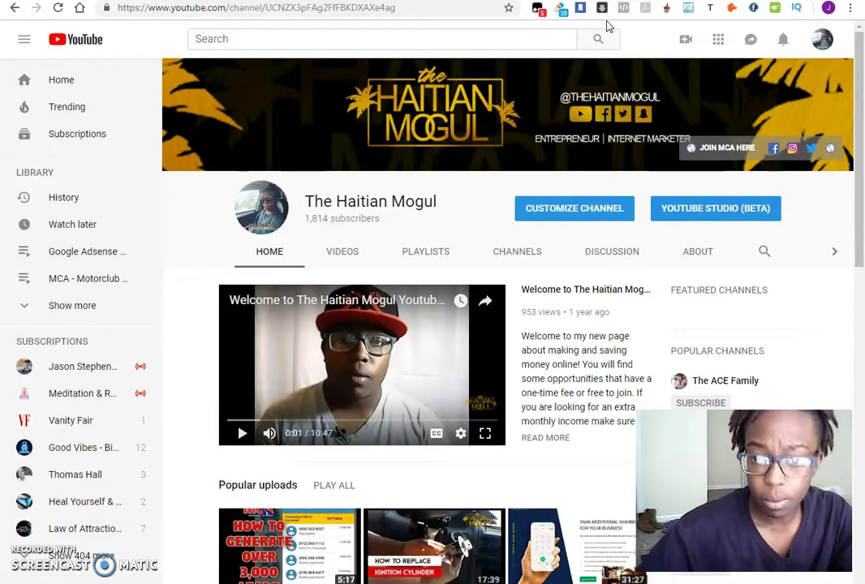
Step: Go to the AdSense sign-up URL field, then check the workwithjaythehaitian.com landing page's address
key("ctrl+Tab")
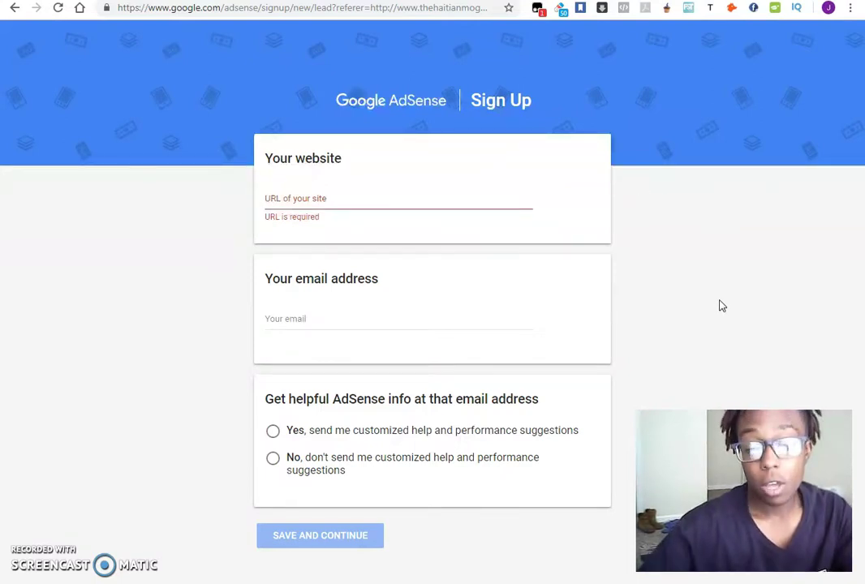
left_click(410, 194)
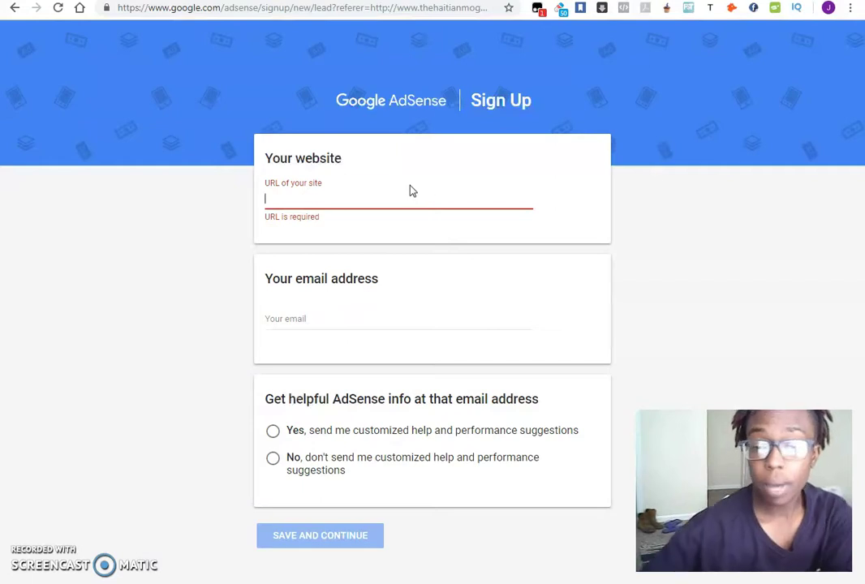
key("ctrl+Tab")
scroll(604, 222, "down", 2)
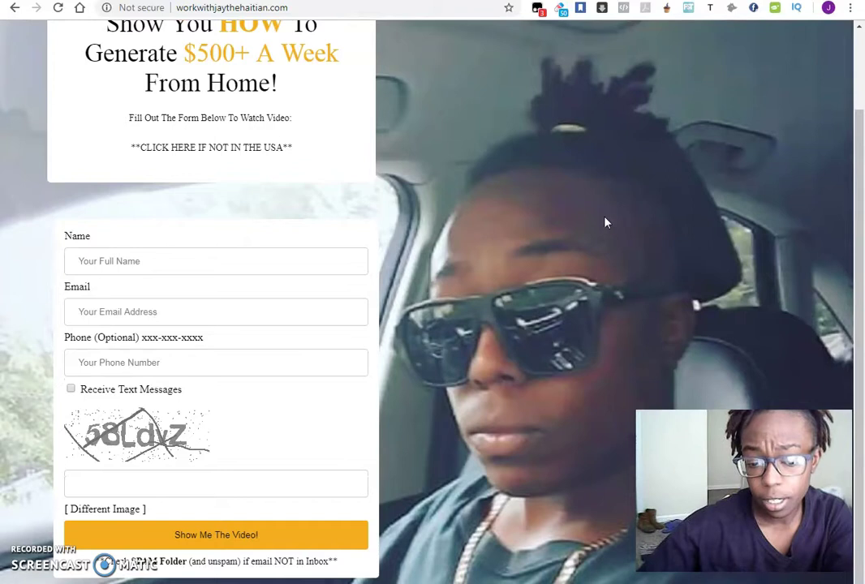
scroll(604, 221, "up", 2)
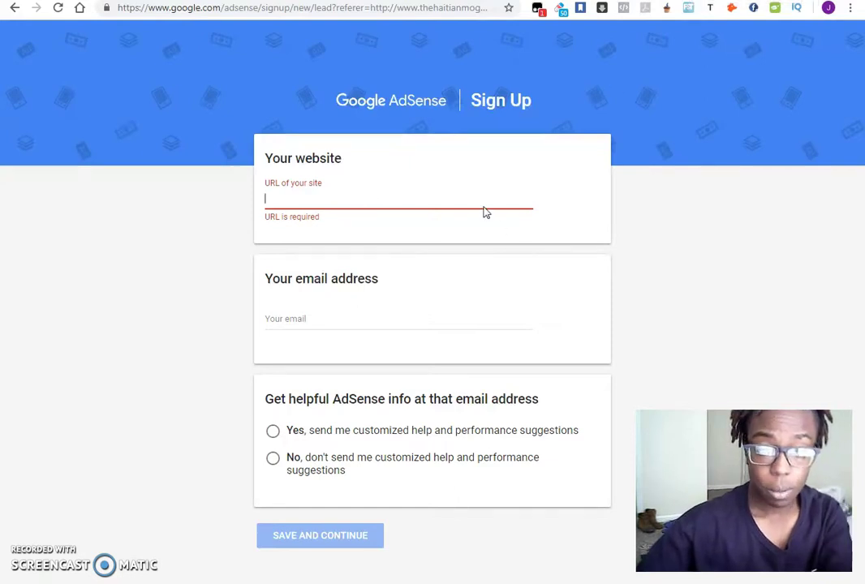
left_click(229, 3)
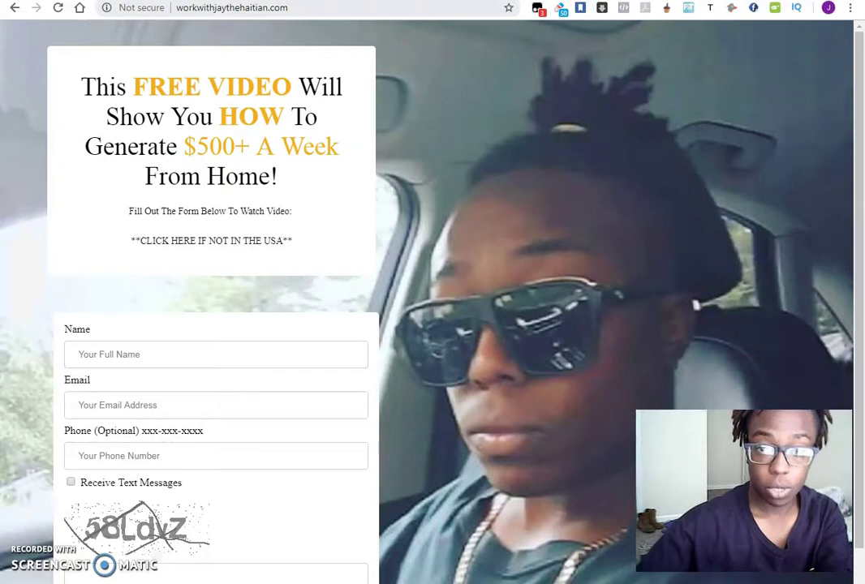
key("ctrl+shift+Tab")
type("w")
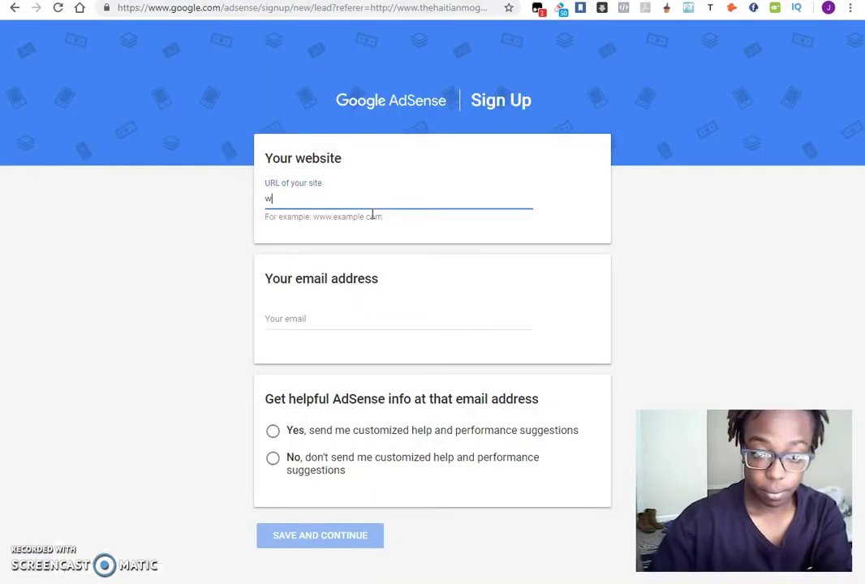
type("orkwithjaythe")
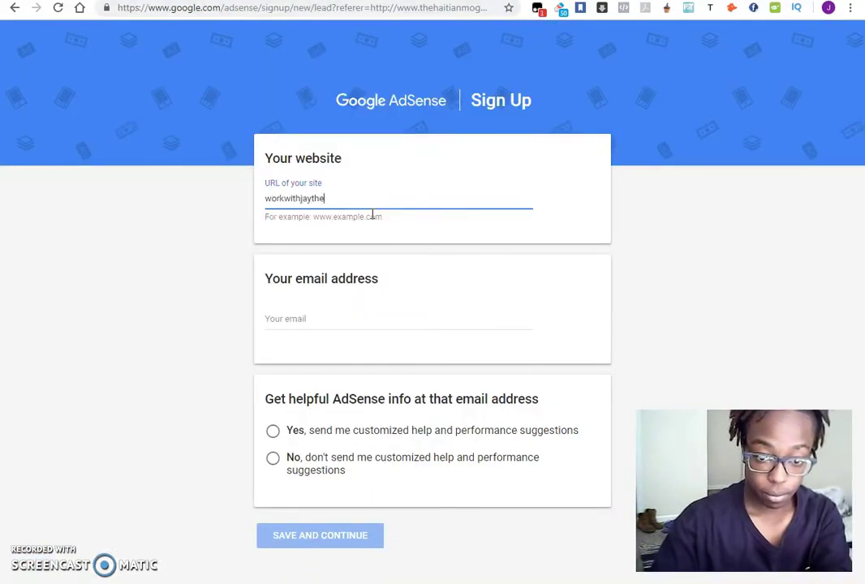
type("haitian.com")
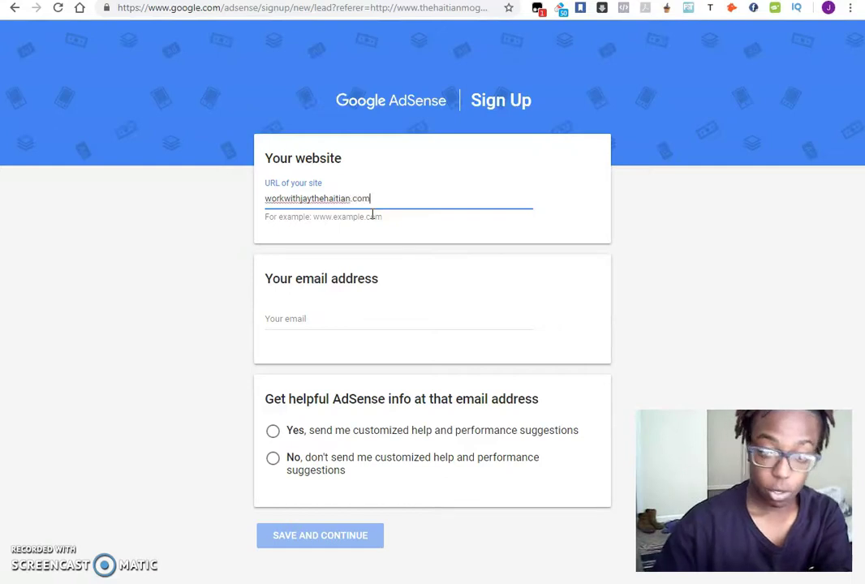
key("Left")
key("Left")
key("Left")
key("Left")
key("Left")
key("Left")
key("Left")
key("Left")
key("Left")
key("Left")
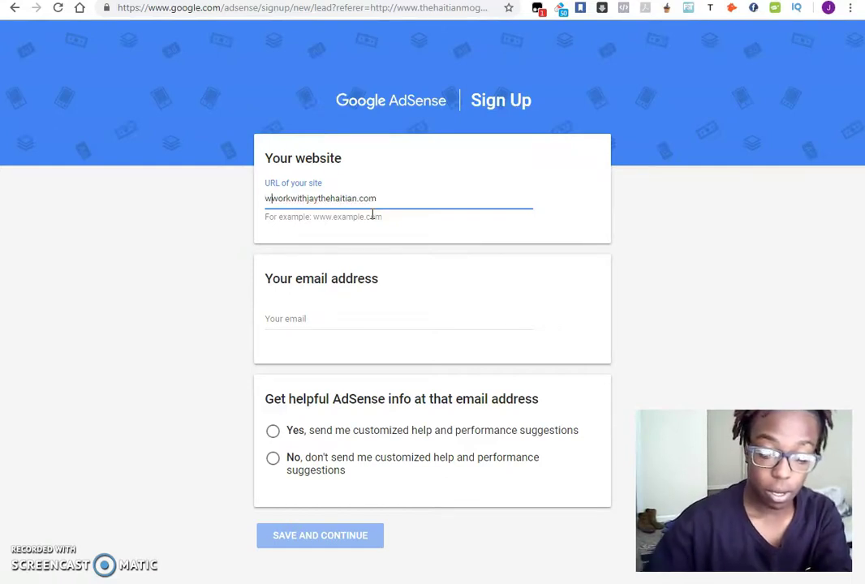
type("www.")
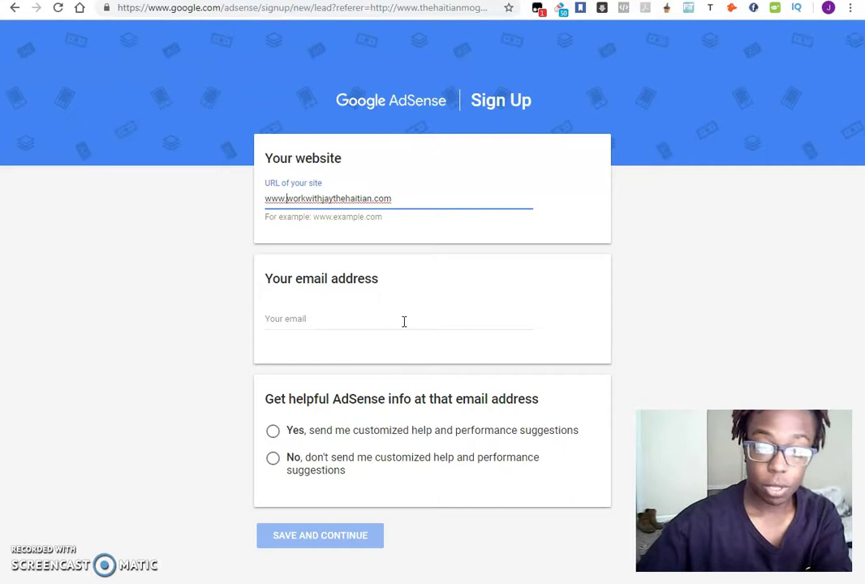
left_click(406, 321)
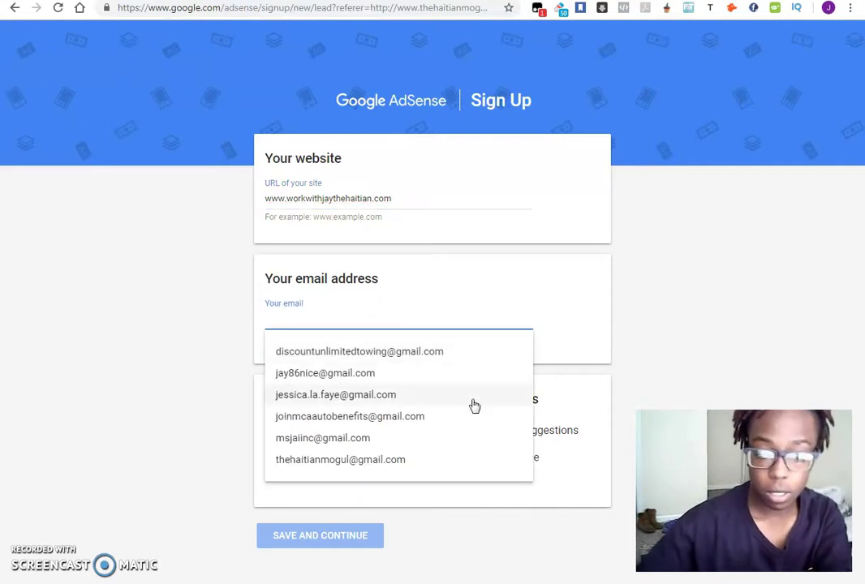
left_click(361, 459)
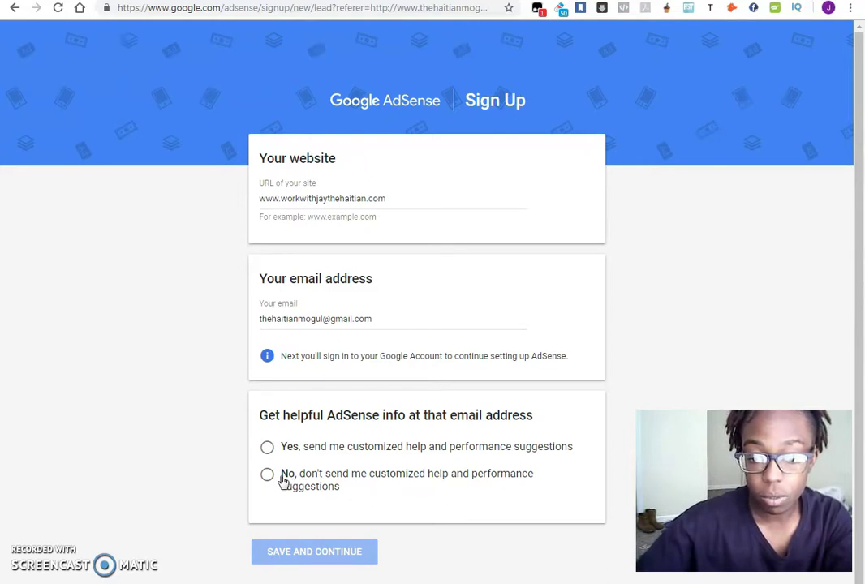
left_click(267, 448)
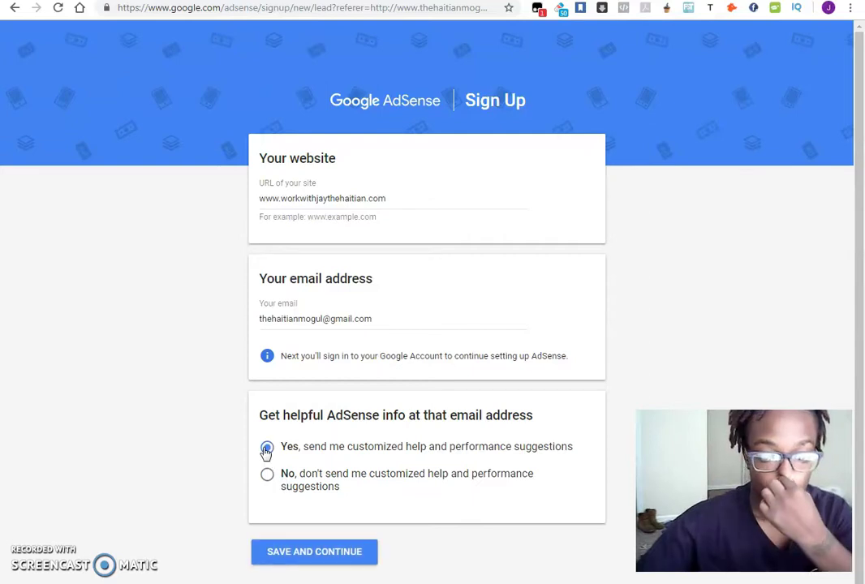
Step: Save the site details and choose United States as the country
left_click(324, 554)
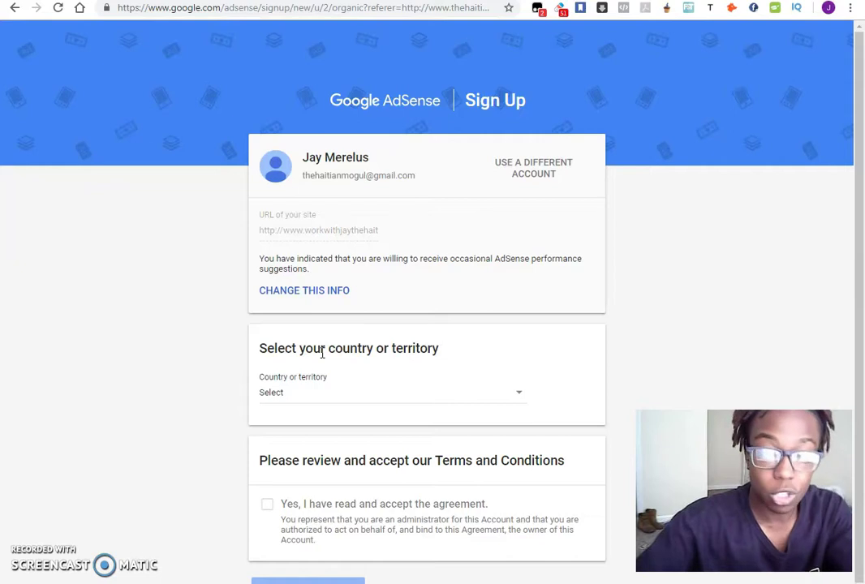
scroll(631, 311, "down", 1)
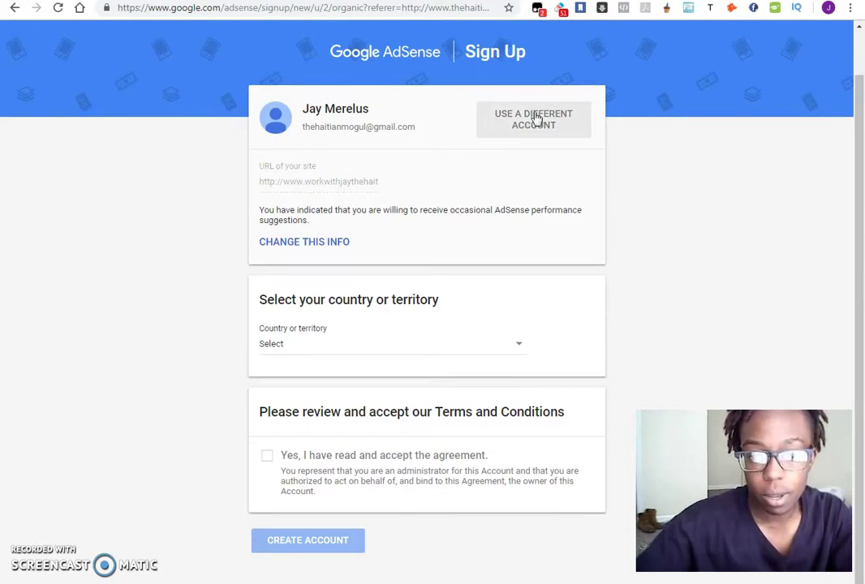
left_click(372, 354)
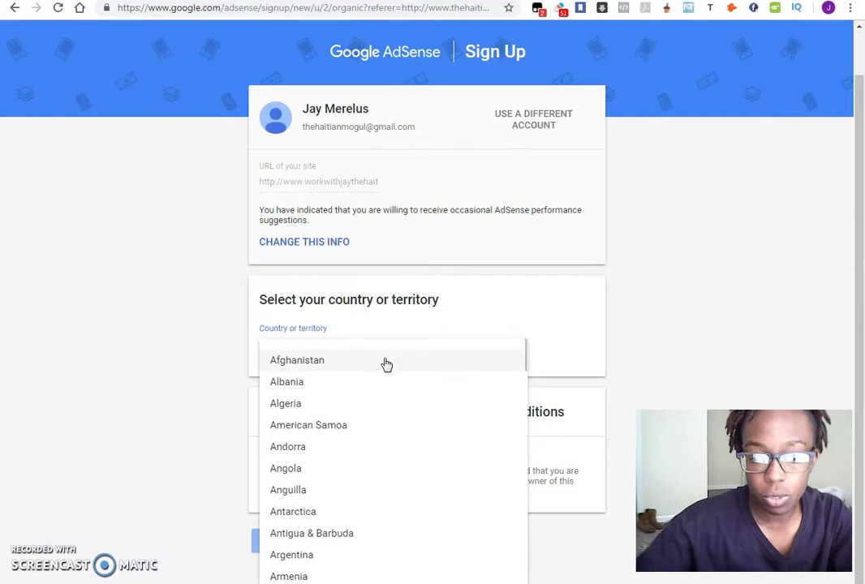
left_click(316, 326)
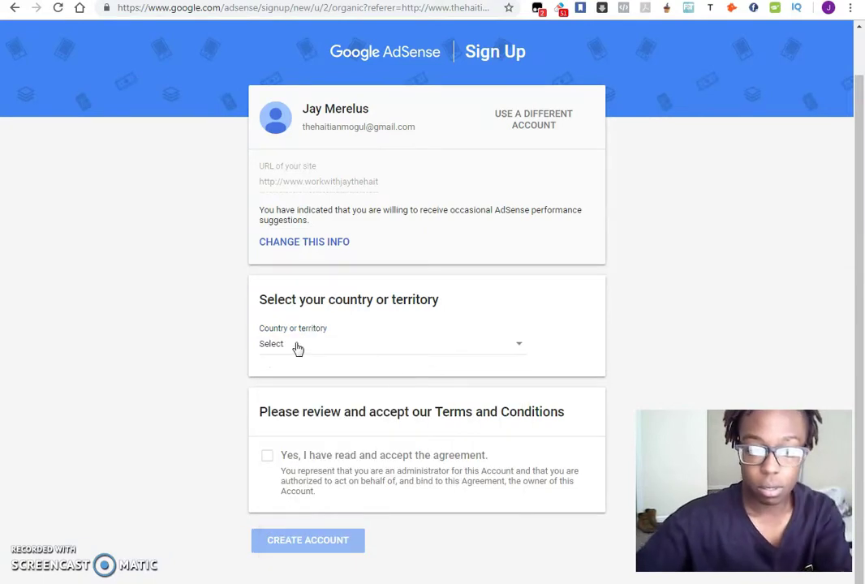
left_click(302, 353)
left_click_drag(525, 359, 505, 575)
left_click(329, 451)
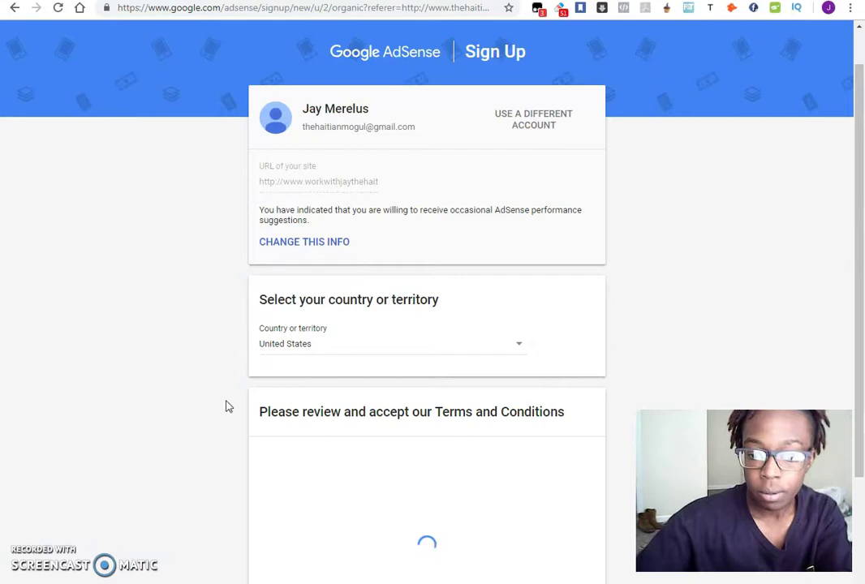
Step: Accept the AdSense Terms and Conditions
scroll(206, 396, "down", 3)
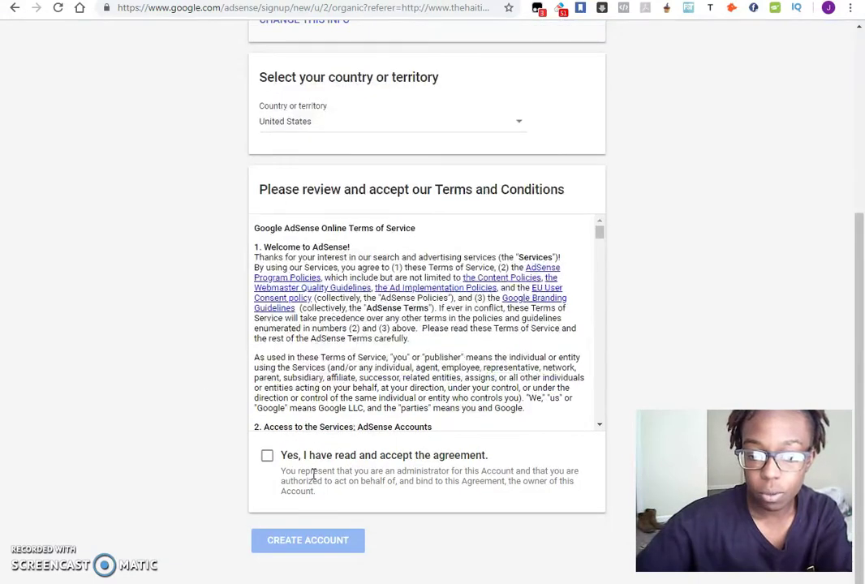
left_click(268, 458)
scroll(207, 361, "up", 4)
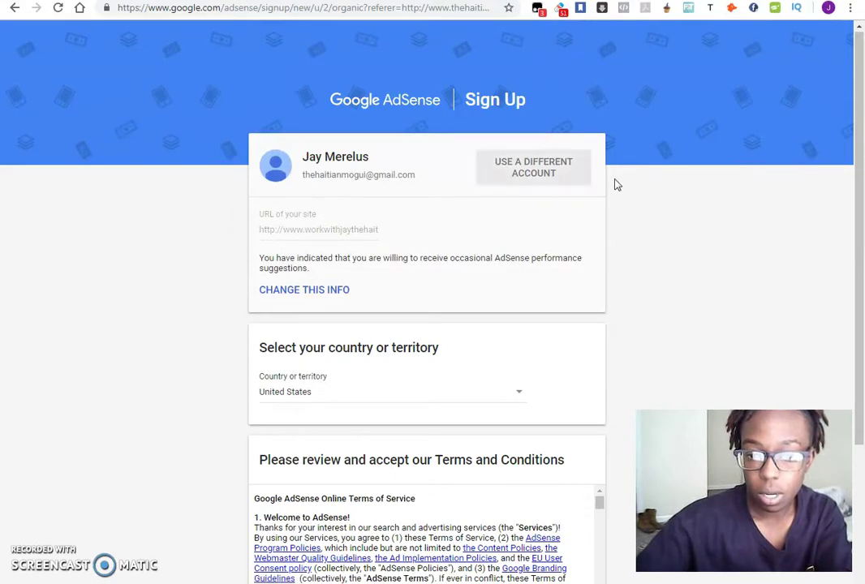
scroll(670, 198, "down", 2)
scroll(670, 198, "down", 2)
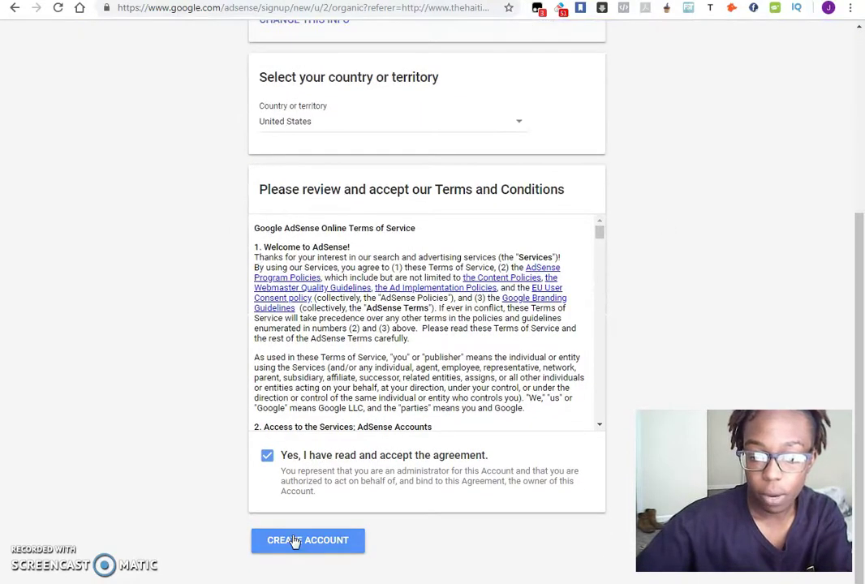
Step: Create the account, step through both welcome slides, and choose GET STARTED
left_click(291, 538)
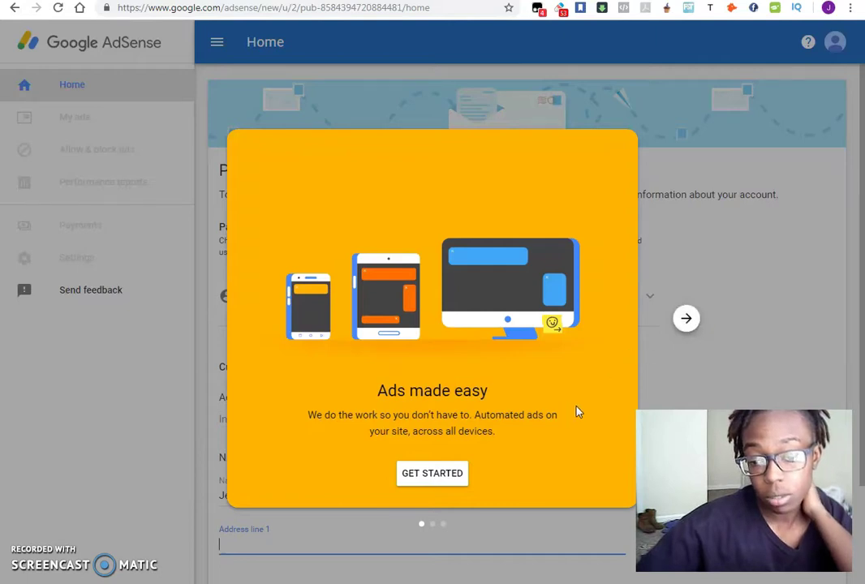
left_click(687, 320)
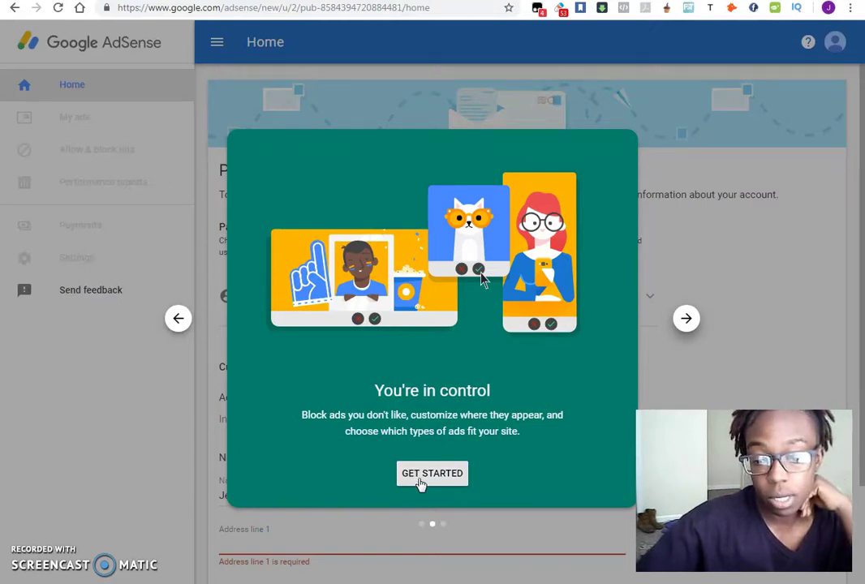
left_click(686, 318)
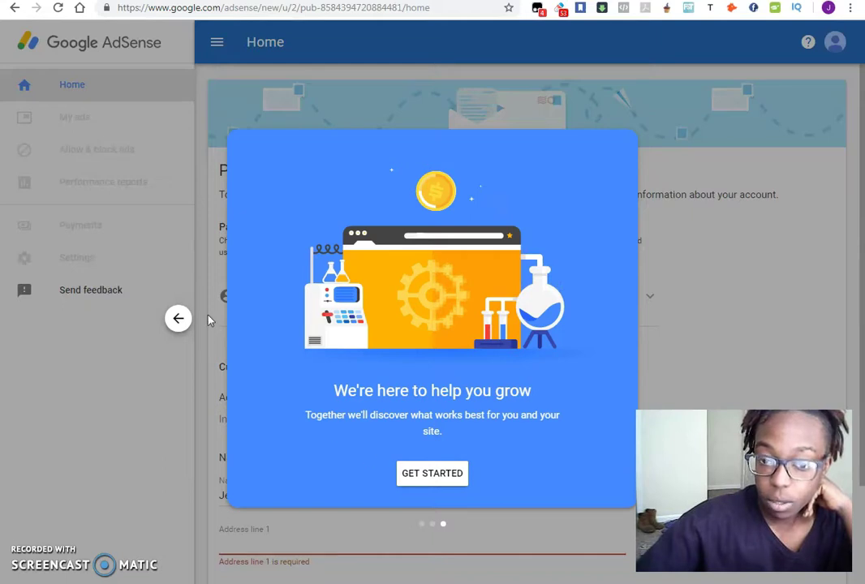
left_click(454, 473)
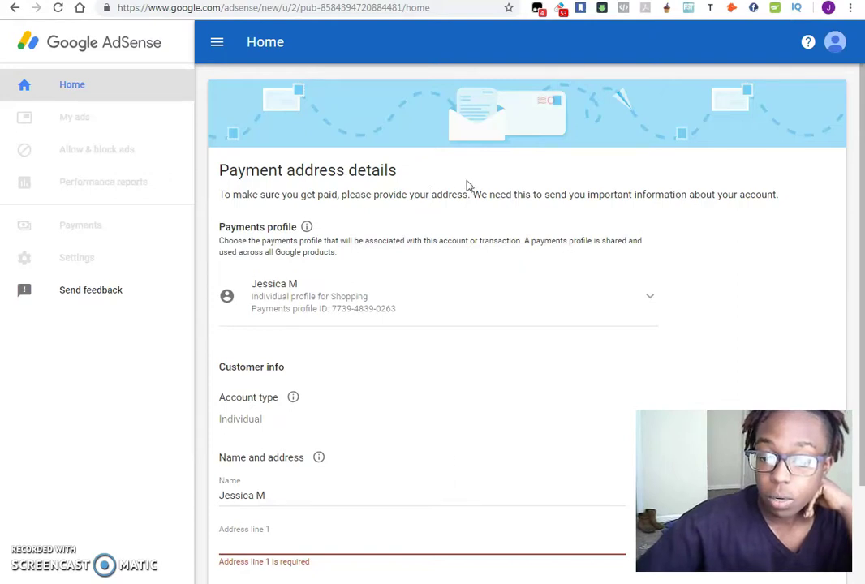
Step: Review the payments profile choices, go back, and dismiss the Welcome Back notice
scroll(497, 203, "down", 3)
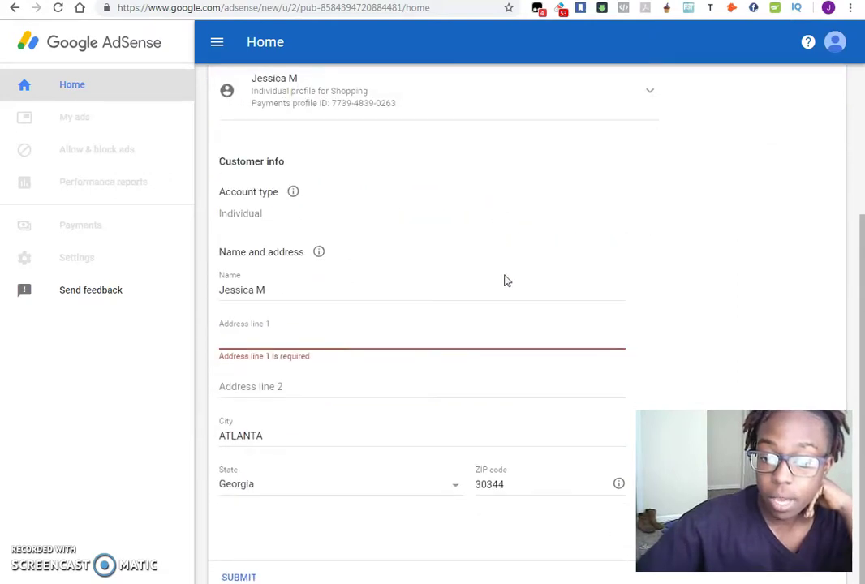
scroll(503, 268, "up", 3)
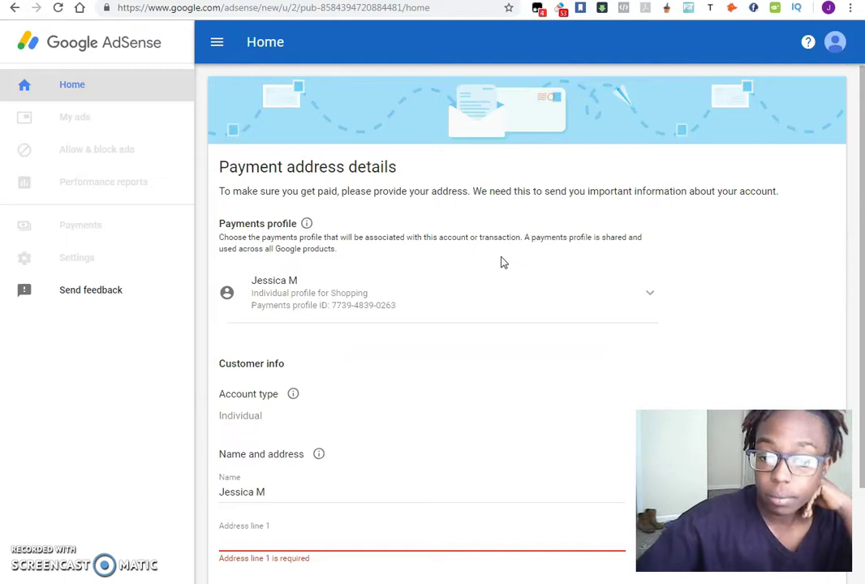
left_click(360, 306)
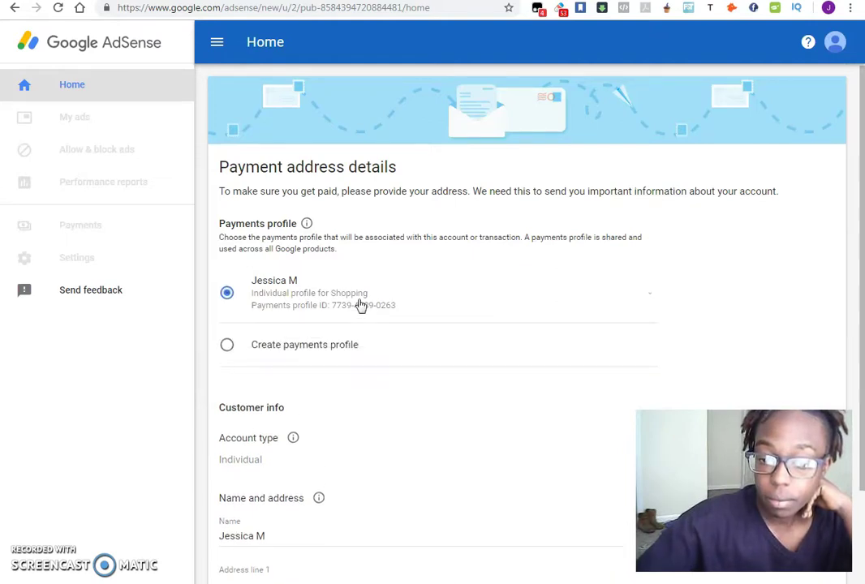
left_click(385, 429)
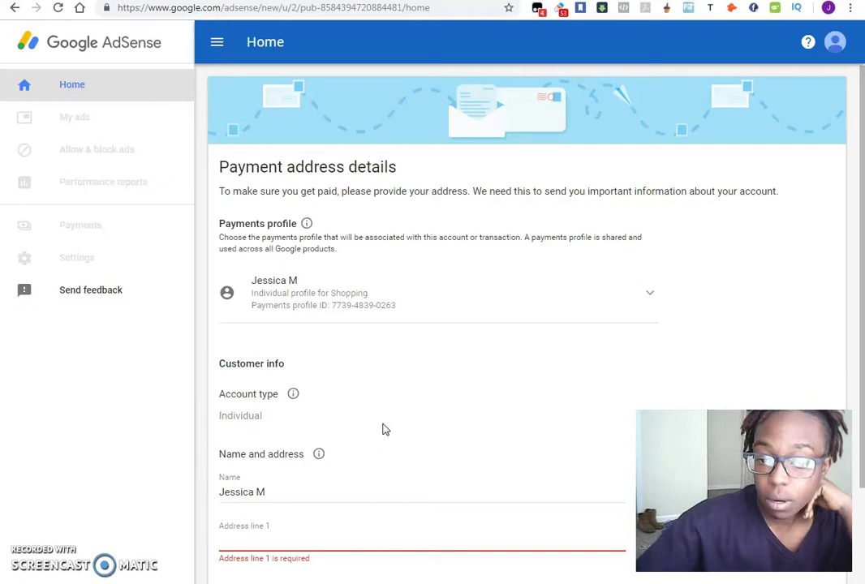
left_click(332, 315)
left_click(228, 347)
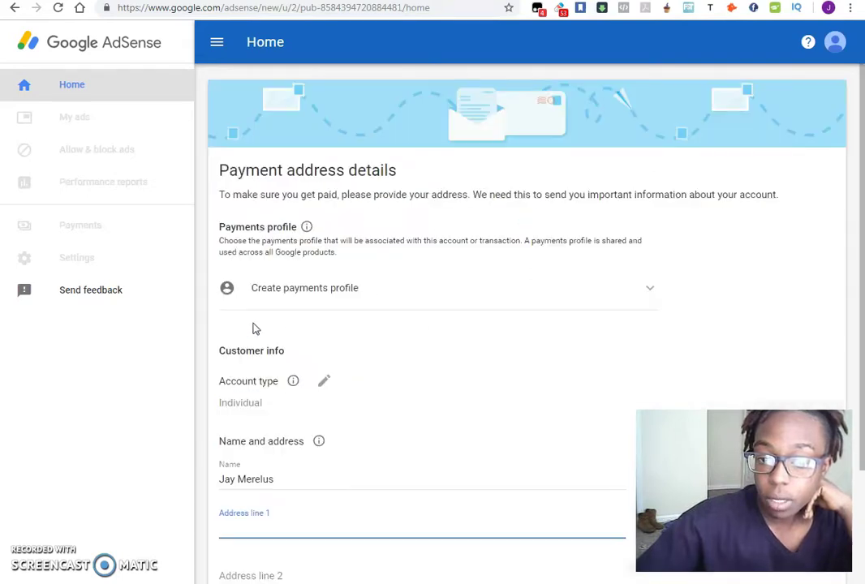
scroll(569, 355, "down", 3)
scroll(572, 354, "up", 3)
scroll(574, 359, "up", 1)
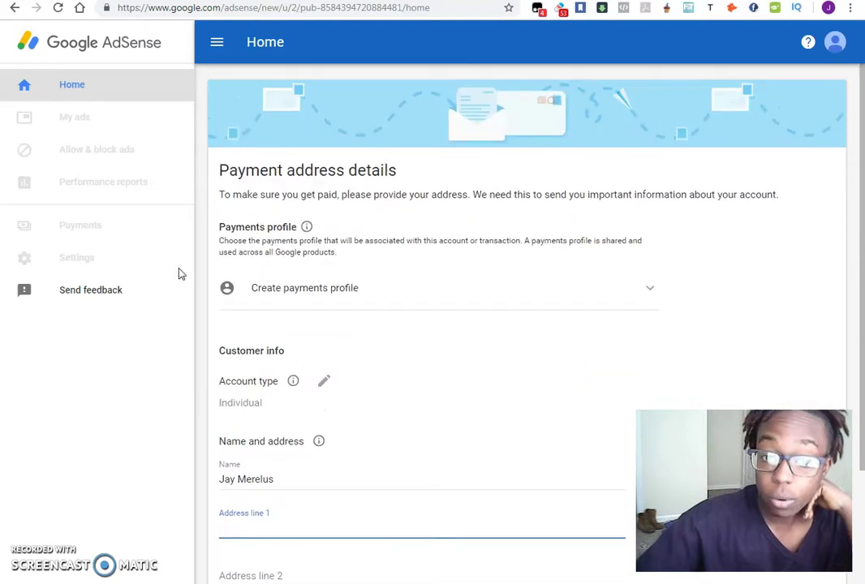
left_click(15, 8)
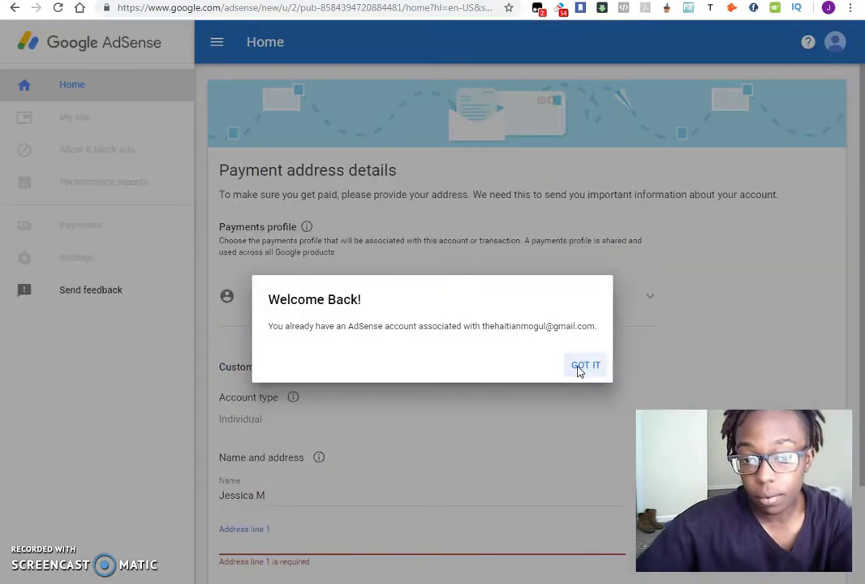
left_click(579, 369)
Step: Fill in Address line 1 with the PO box address
scroll(360, 265, "down", 3)
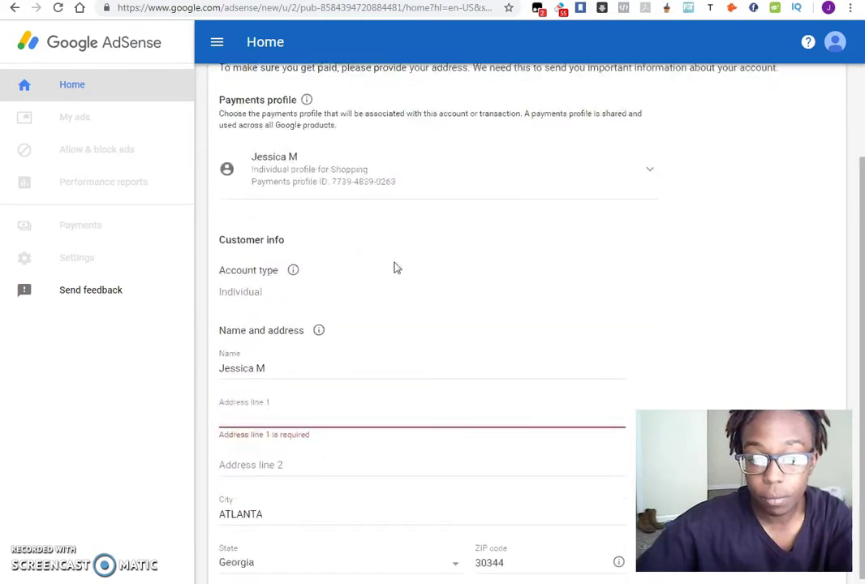
left_click(349, 414)
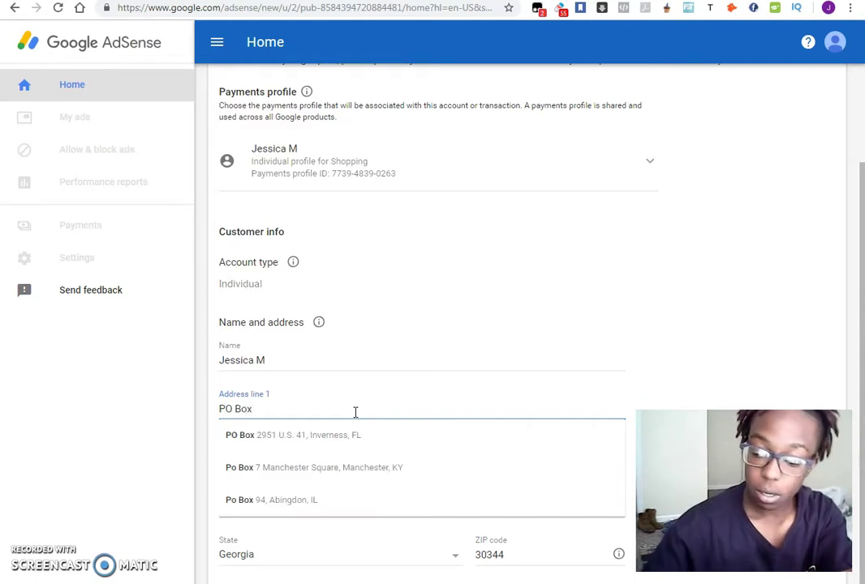
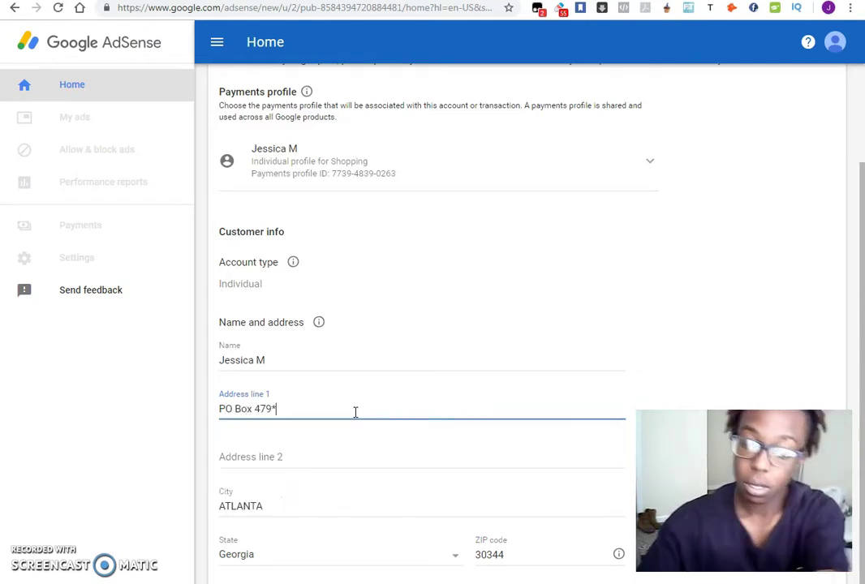
Step: Correct the ZIP code digits and submit the payment address
scroll(383, 479, "down", 1)
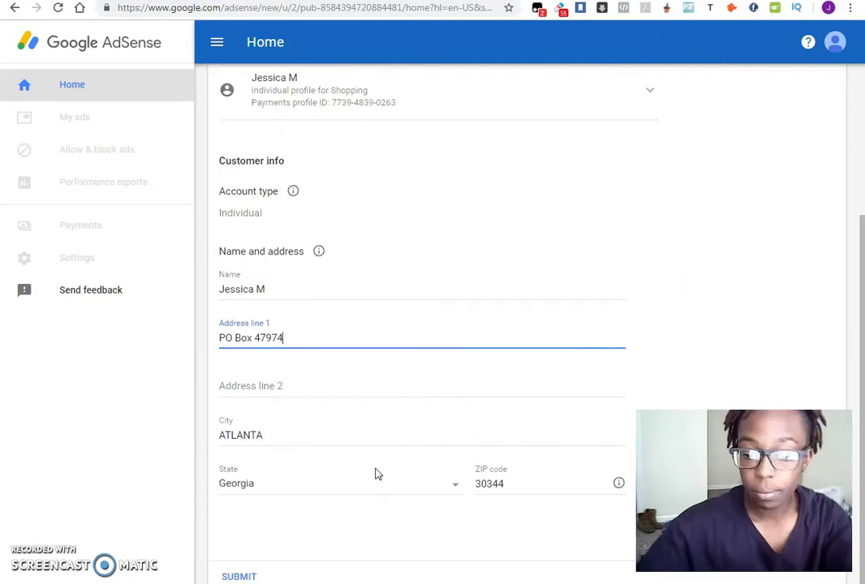
left_click(517, 480)
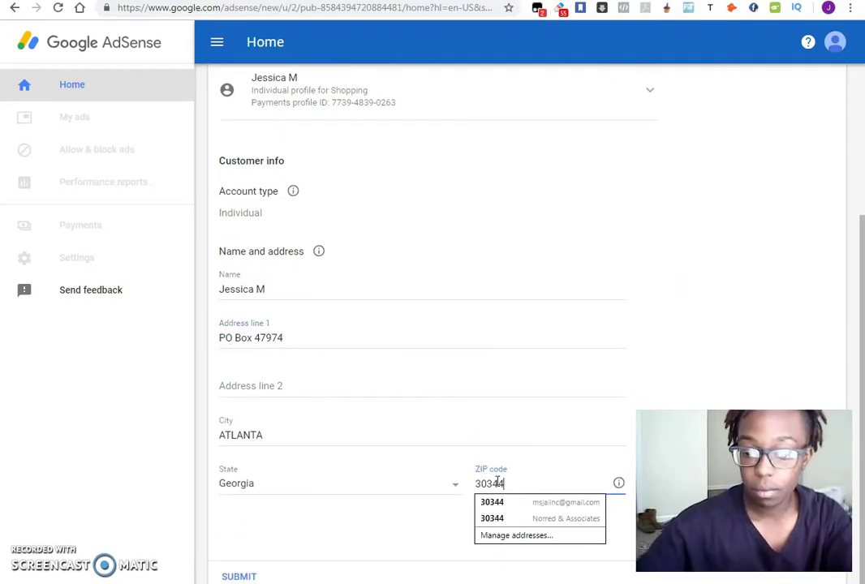
key("BackSpace")
key("BackSpace")
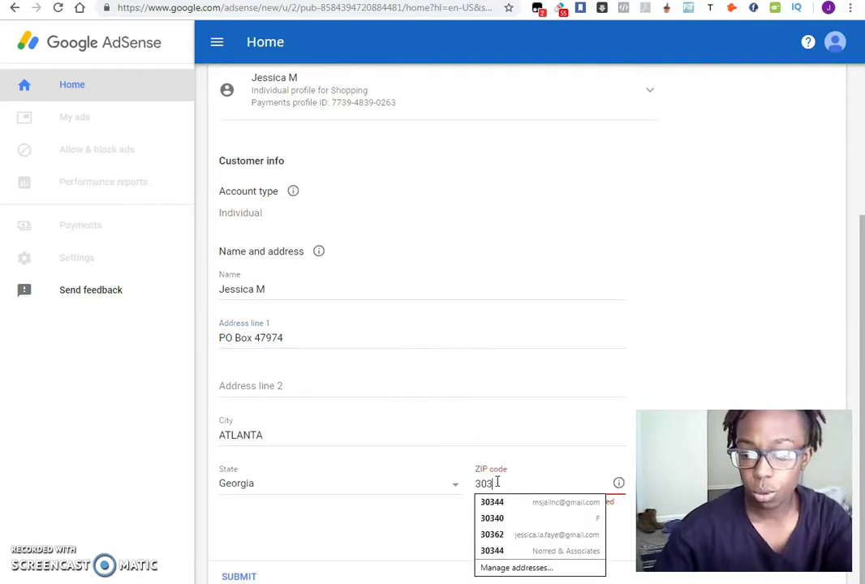
type("60")
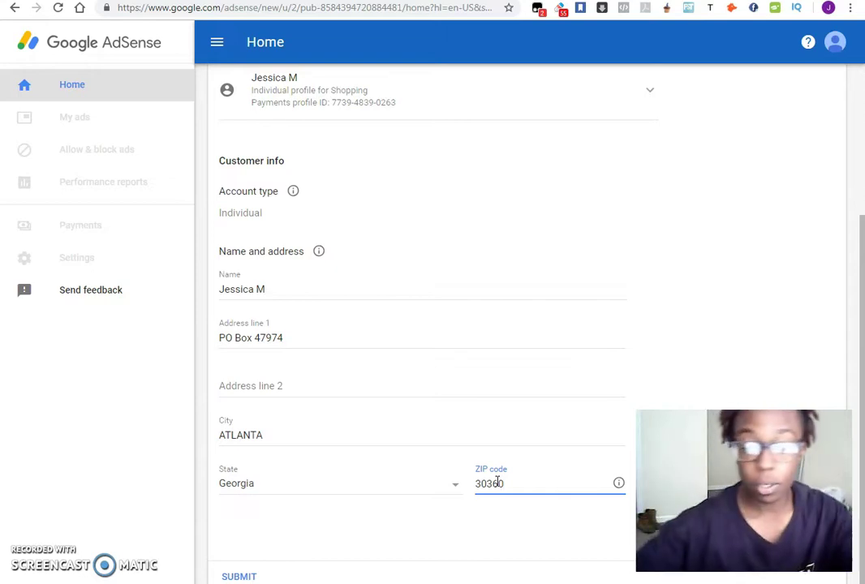
key("BackSpace")
key("BackSpace")
type("40")
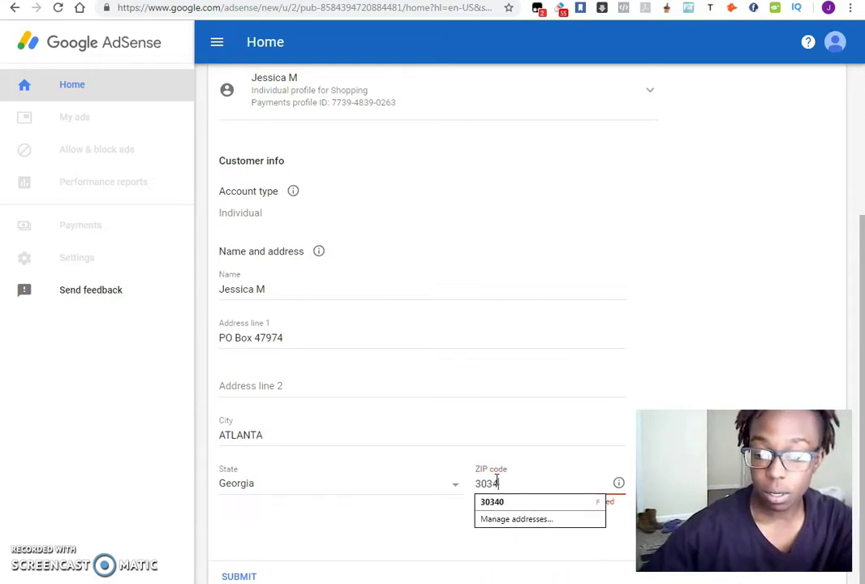
left_click(750, 271)
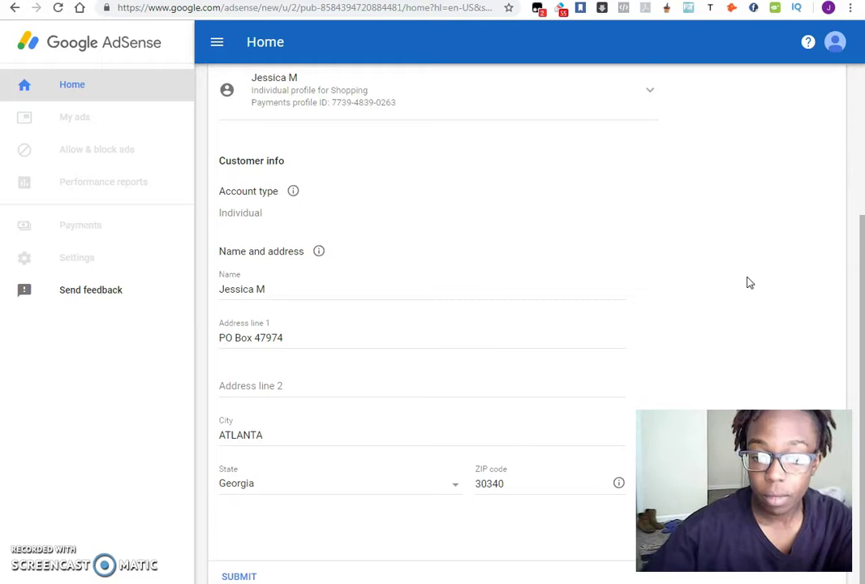
scroll(747, 295, "up", 3)
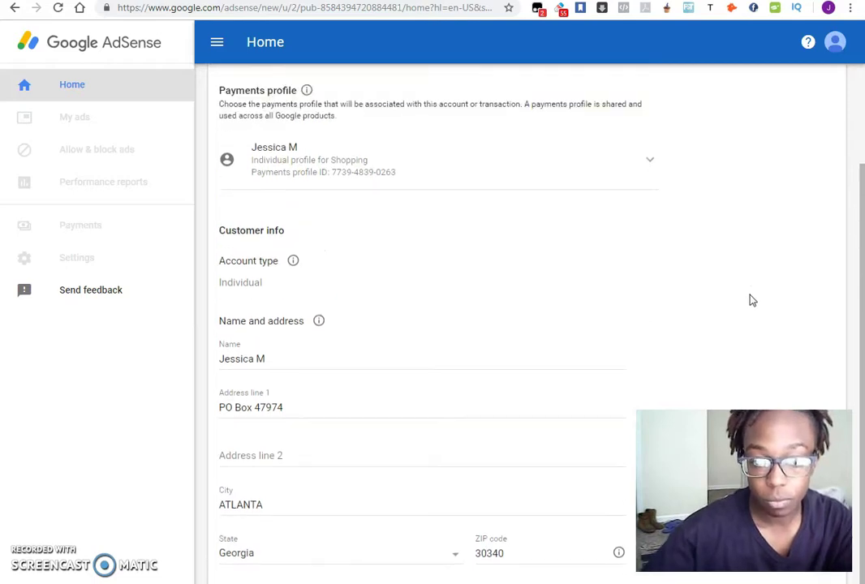
scroll(680, 239, "down", 3)
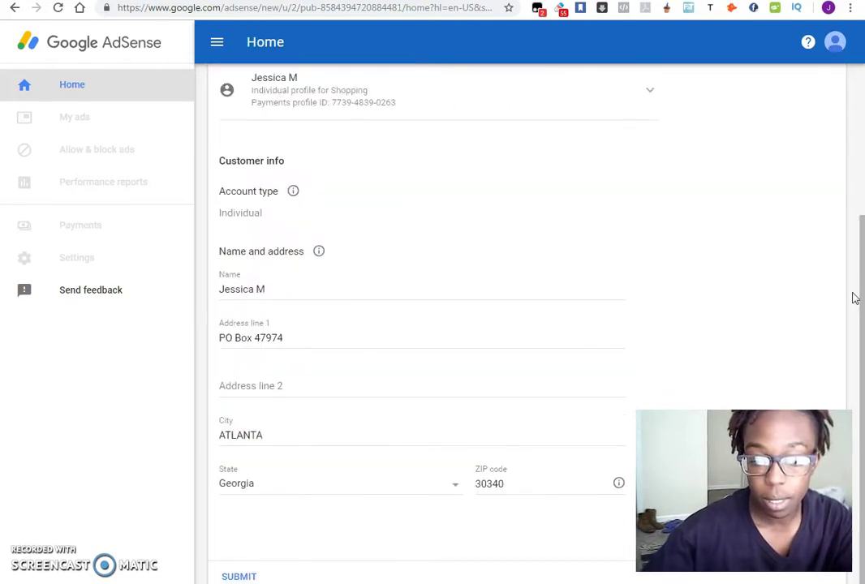
left_click(240, 576)
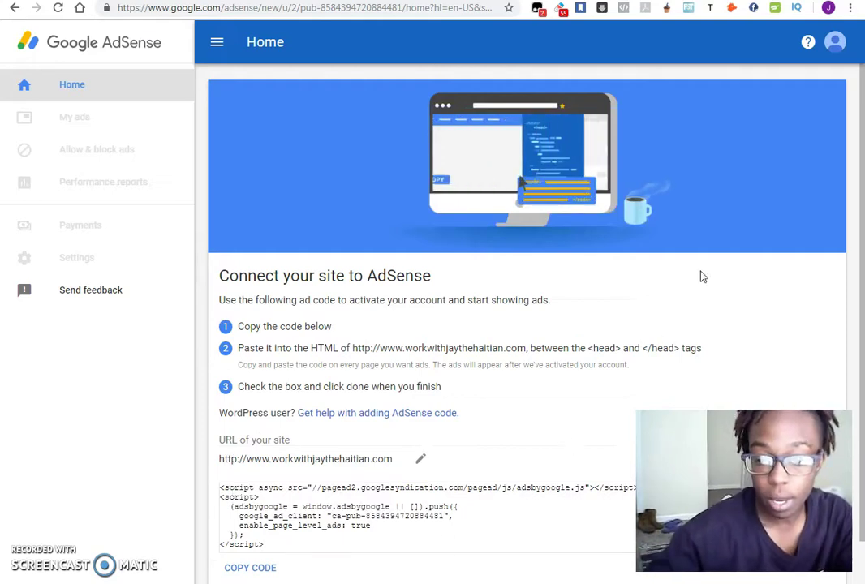
Step: Scroll down to the ad code box and select the whole script snippet
scroll(730, 211, "down", 1)
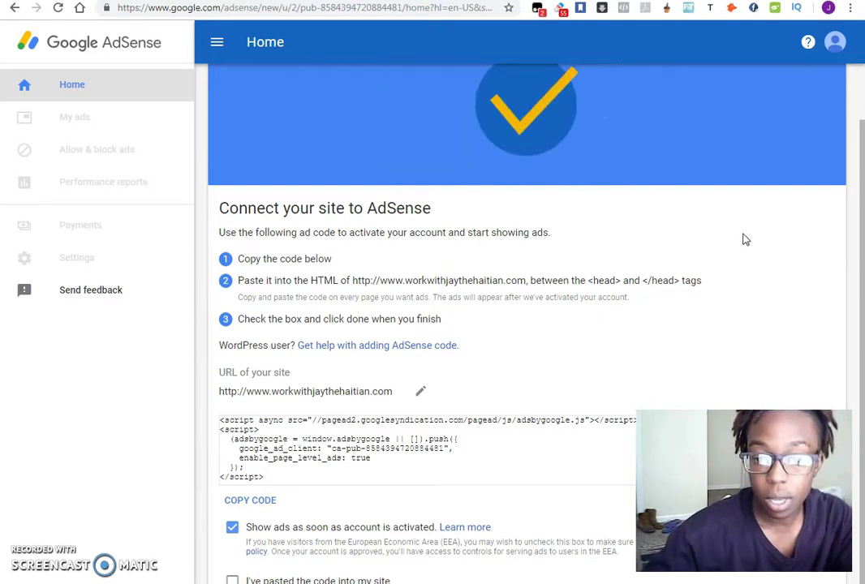
scroll(746, 239, "down", 1)
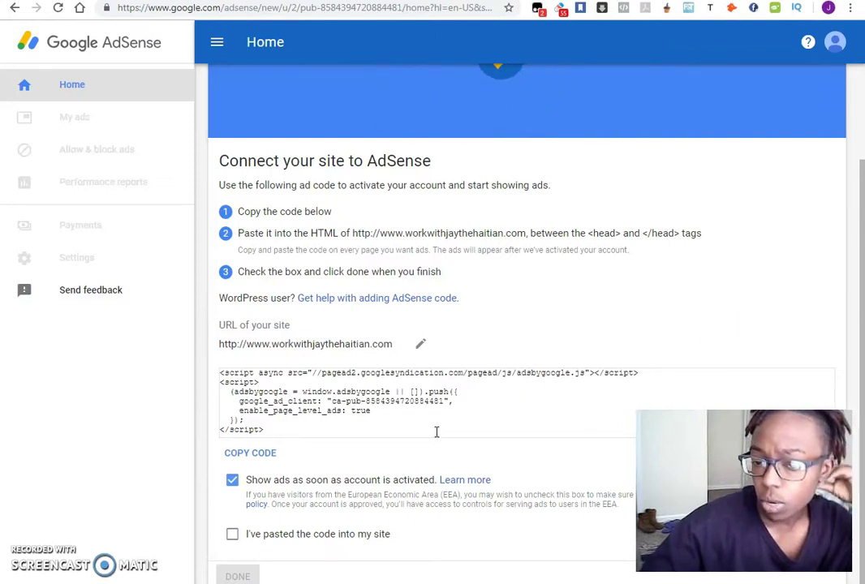
left_click(288, 434)
left_click_drag(279, 438, 205, 369)
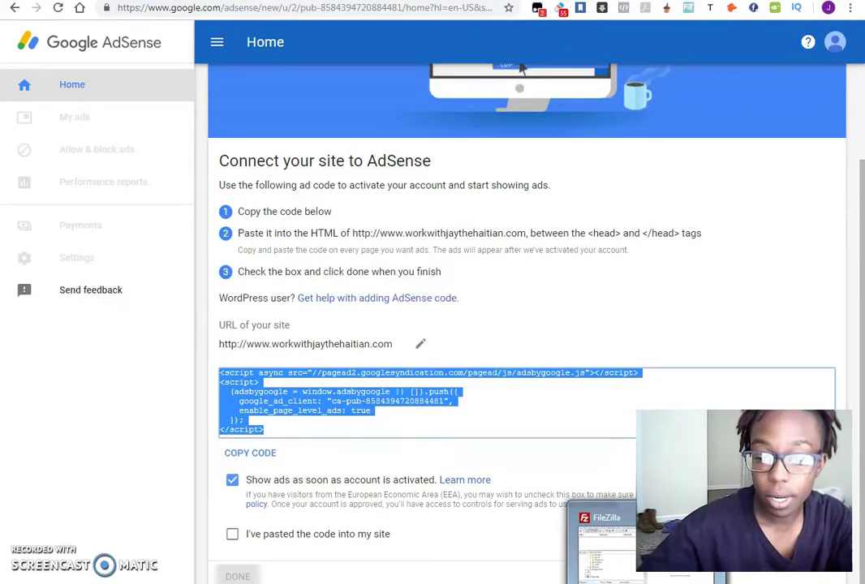
left_click(486, 454)
left_click(451, 489)
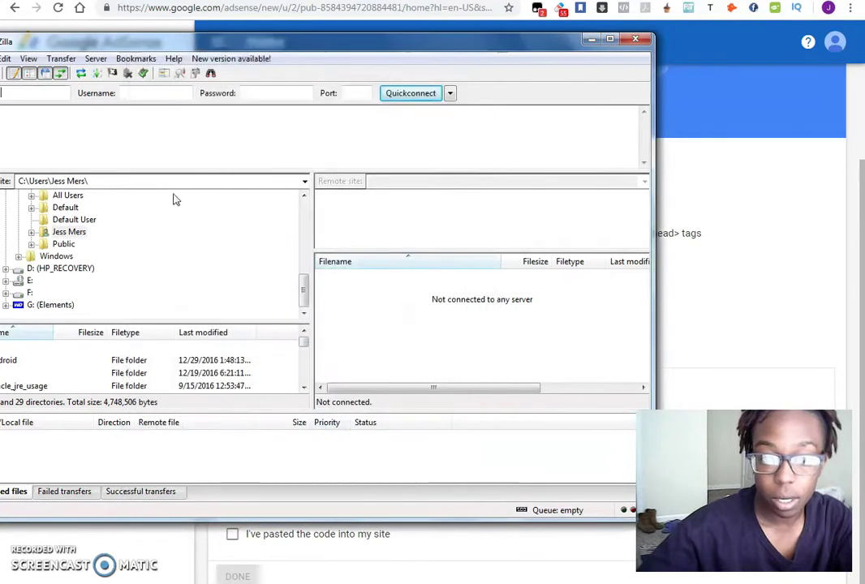
left_click_drag(35, 41, 92, 40)
left_click(50, 73)
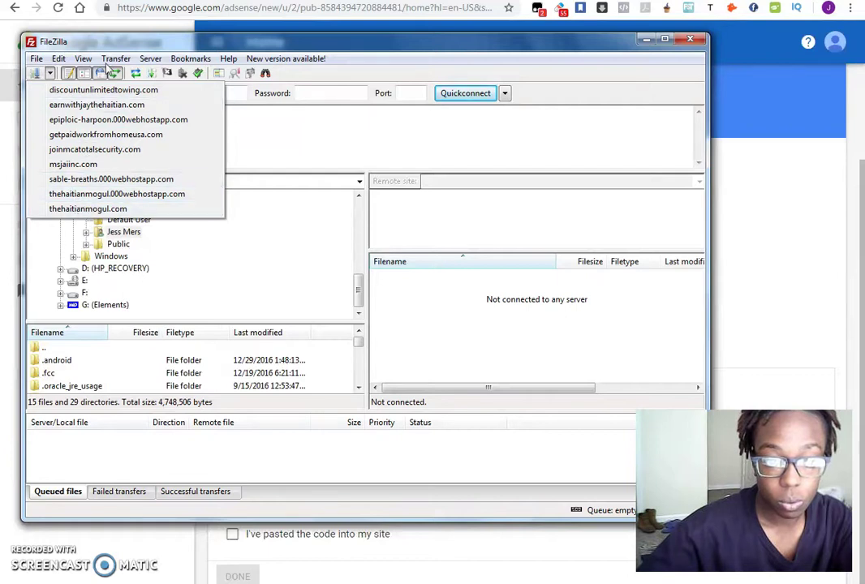
left_click(862, 197)
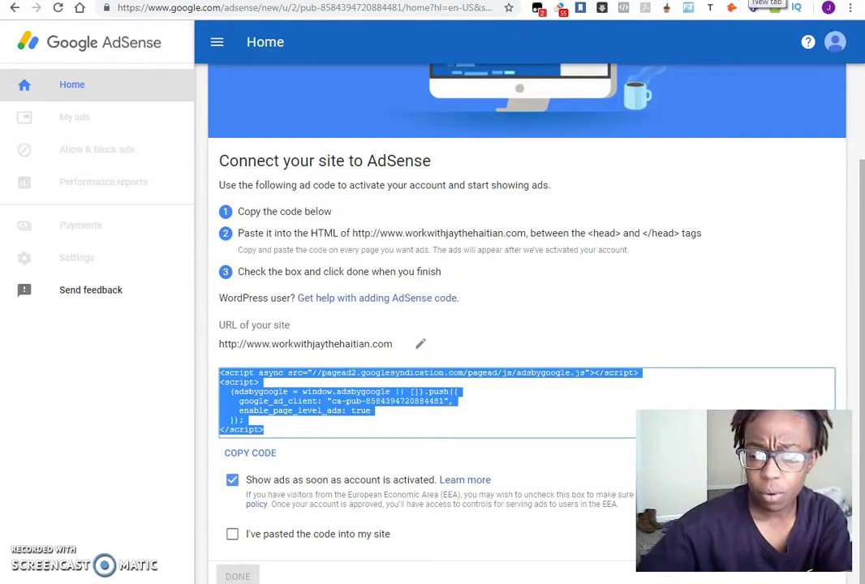
Step: Load 000webhost.com in a new browser tab
key("ctrl+t")
type("000w")
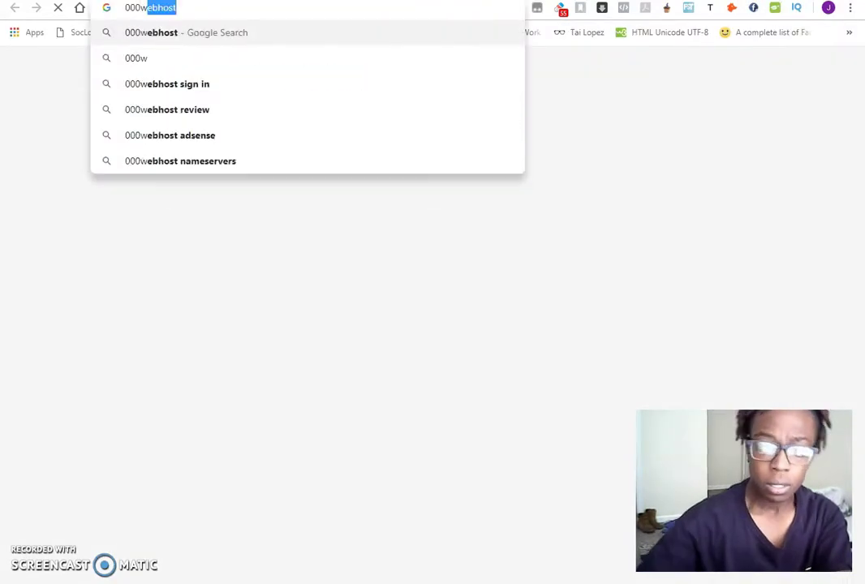
type("ebhost.com")
key("Return")
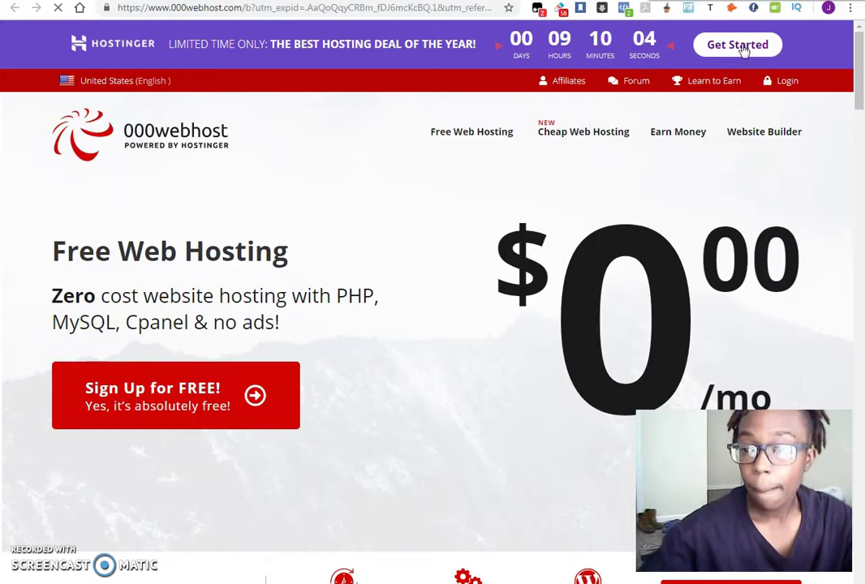
Step: Log in to 000webhost with the saved account e-mail and the account password
left_click(786, 81)
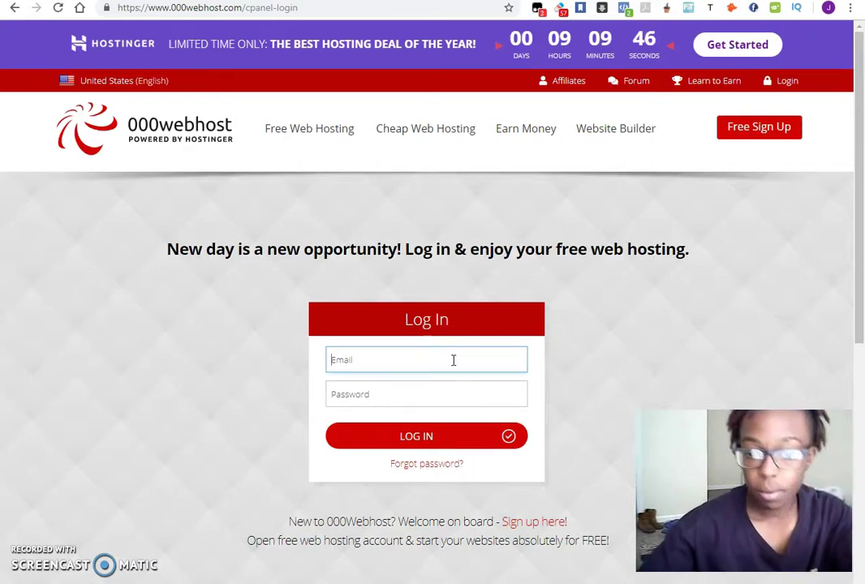
type("theh")
key("Down")
key("Return")
key("Tab")
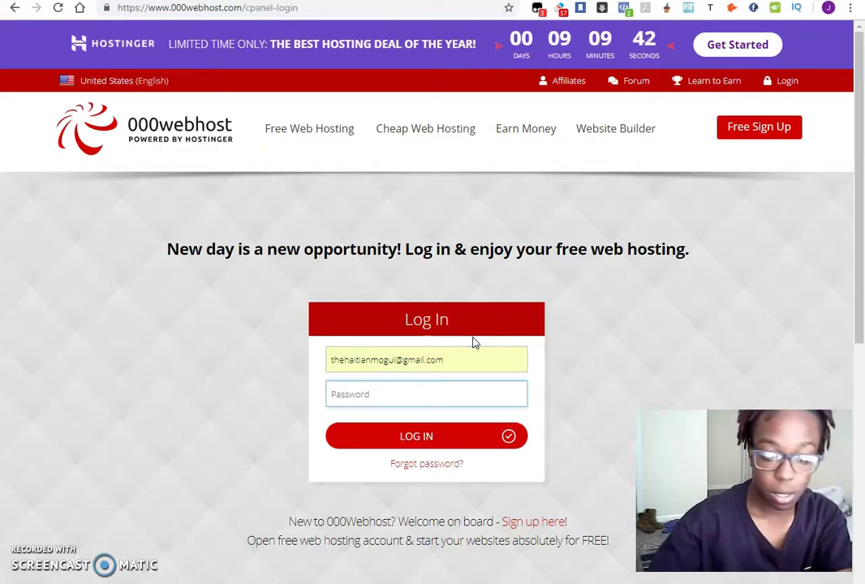
type("•••••••••")
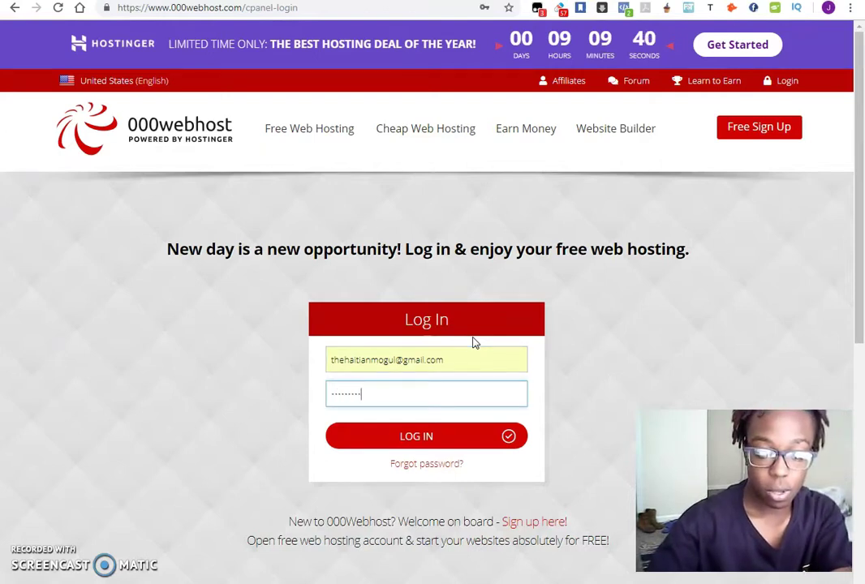
key("Return")
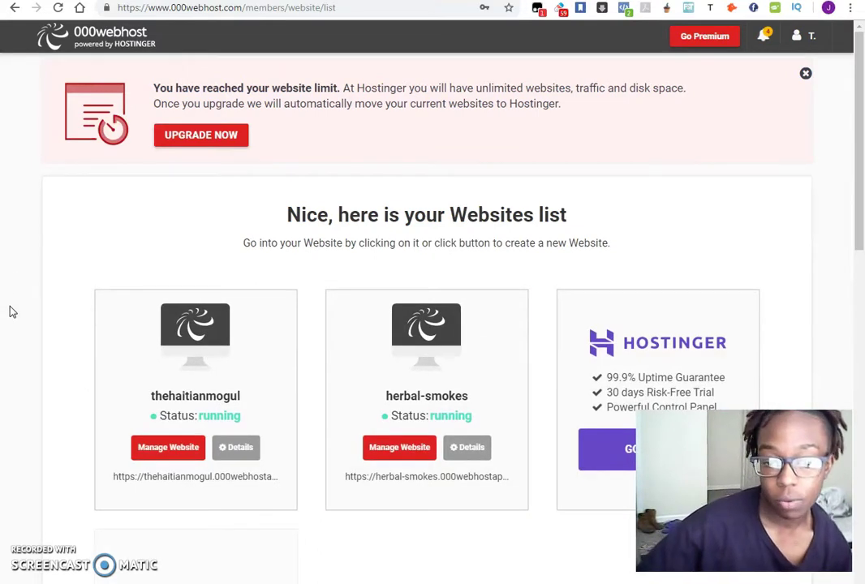
scroll(10, 309, "down", 3)
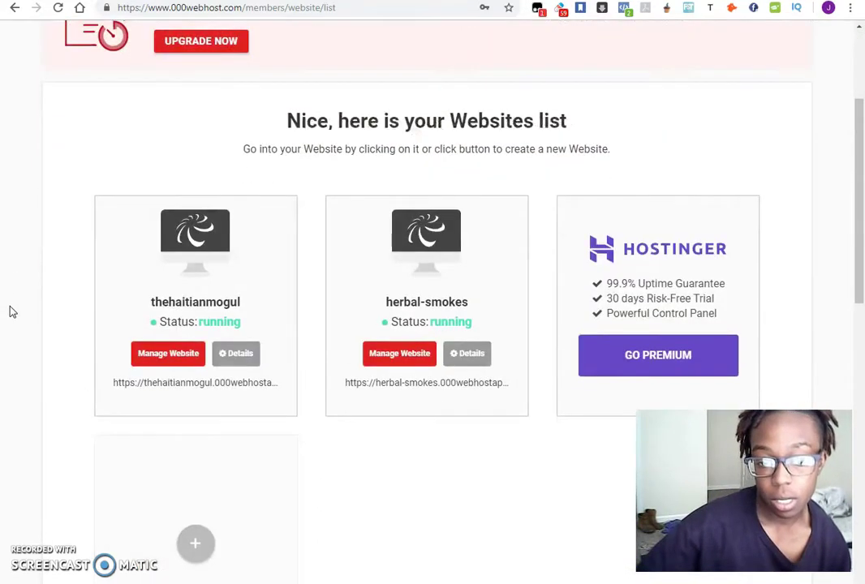
right_click(209, 384)
left_click(239, 392)
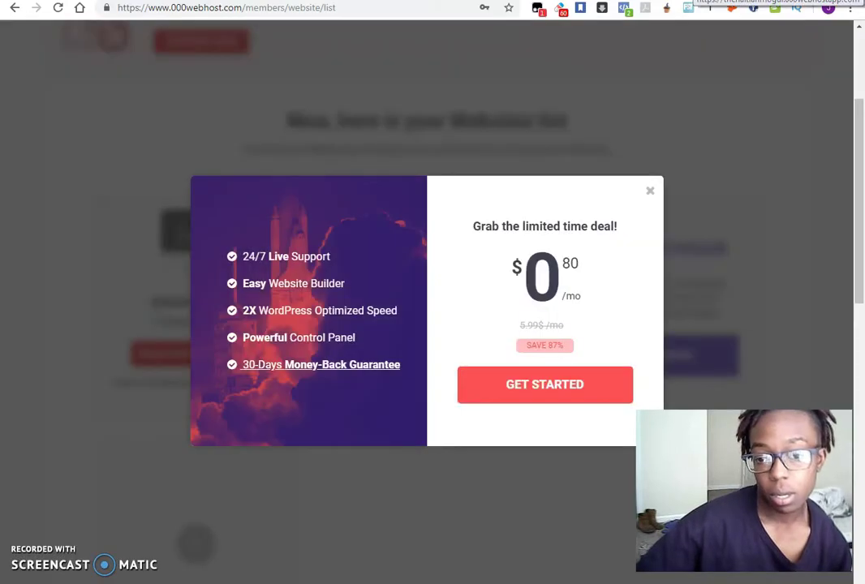
left_click(652, 193)
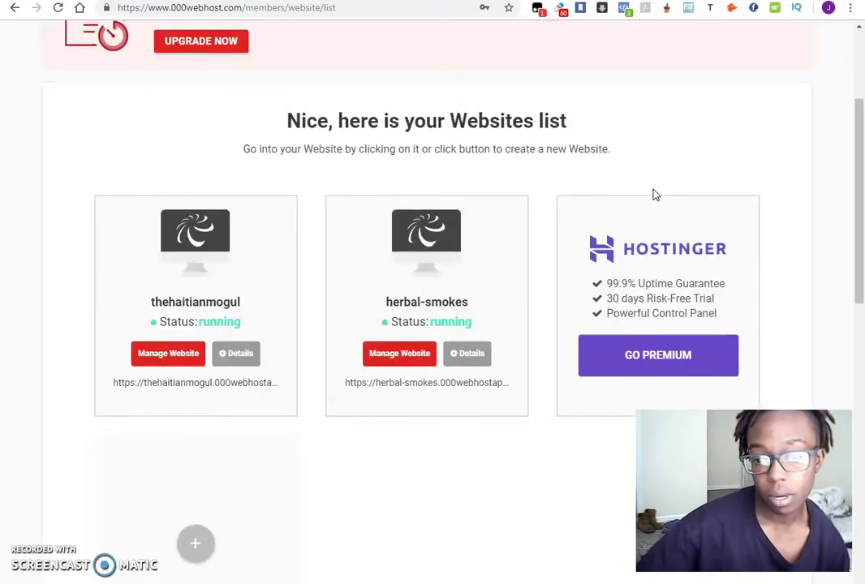
key("ctrl+Tab")
scroll(455, 264, "down", 2)
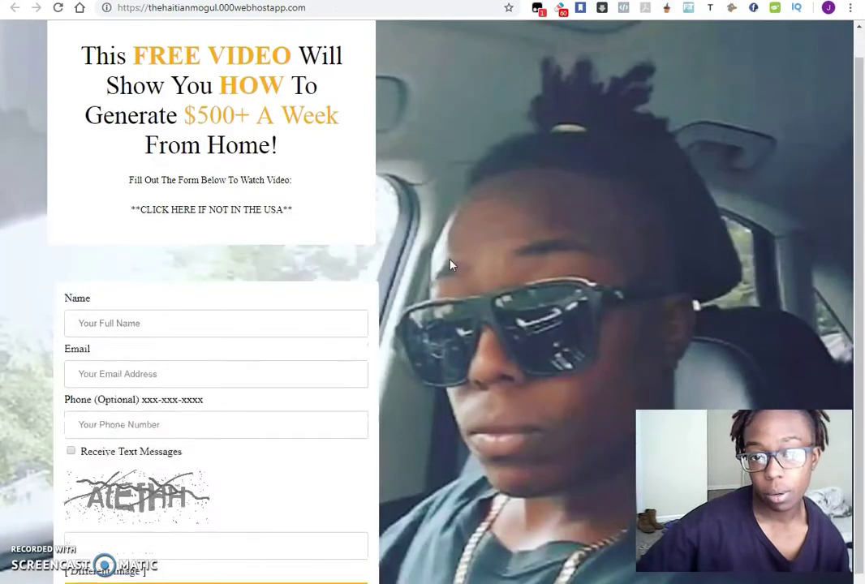
scroll(455, 264, "up", 1)
scroll(455, 263, "down", 1)
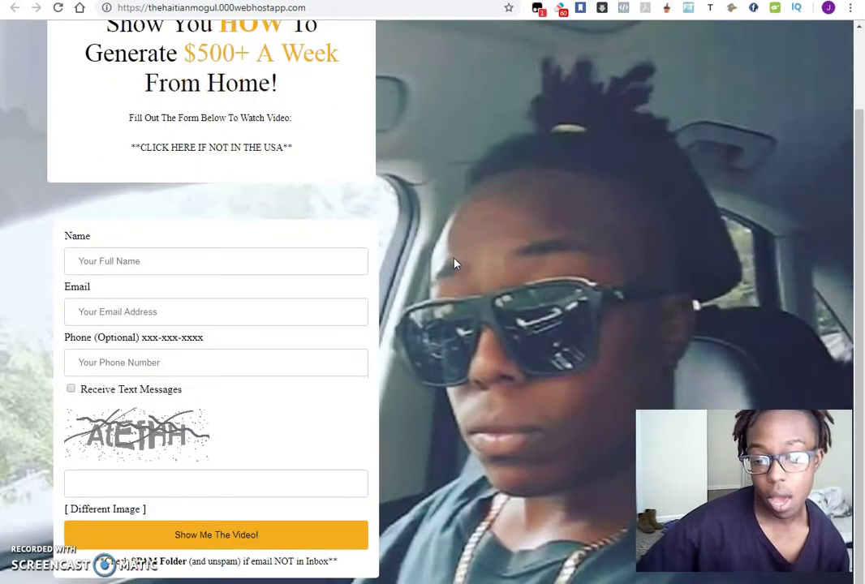
scroll(455, 264, "up", 1)
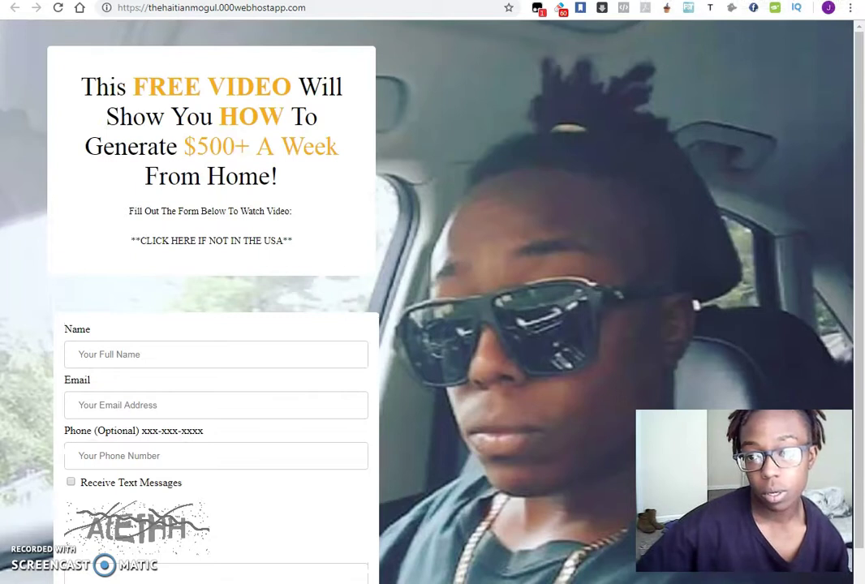
left_click(429, 8)
left_click(436, 7)
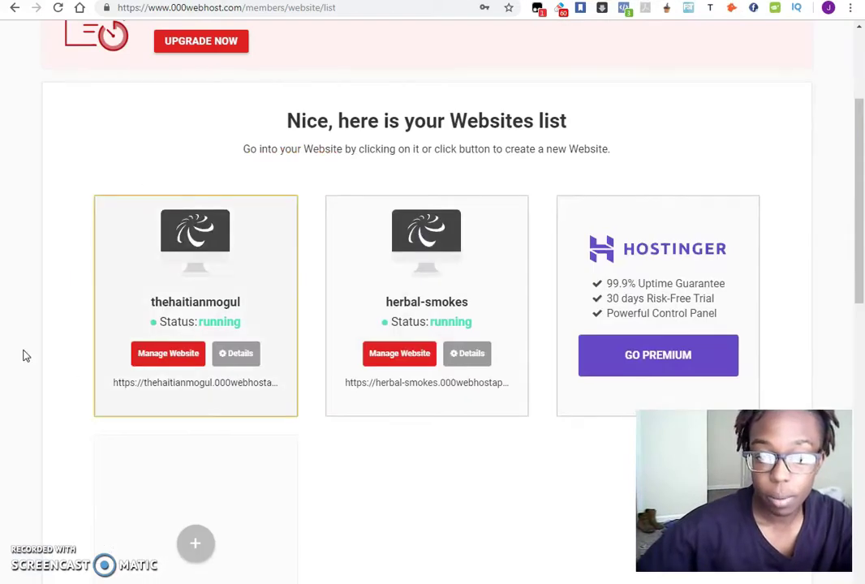
scroll(48, 365, "up", 1)
Step: Open Manage Website for thehaitianmogul, then its File manager
left_click(171, 422)
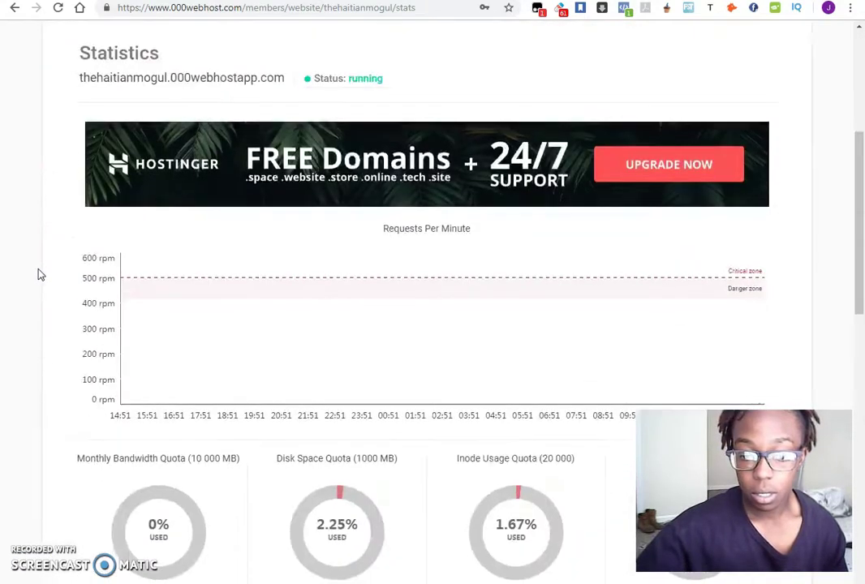
scroll(41, 275, "down", 3)
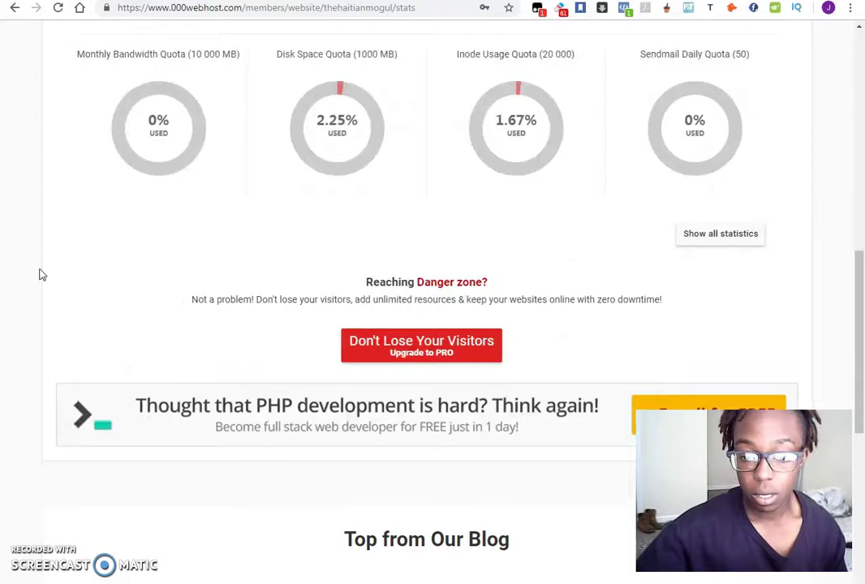
scroll(40, 275, "up", 8)
scroll(41, 275, "up", 2)
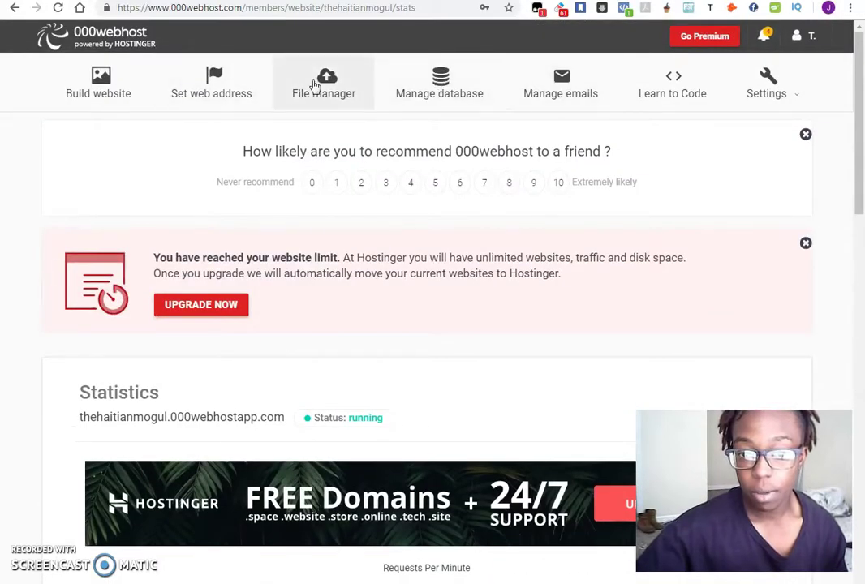
left_click(321, 88)
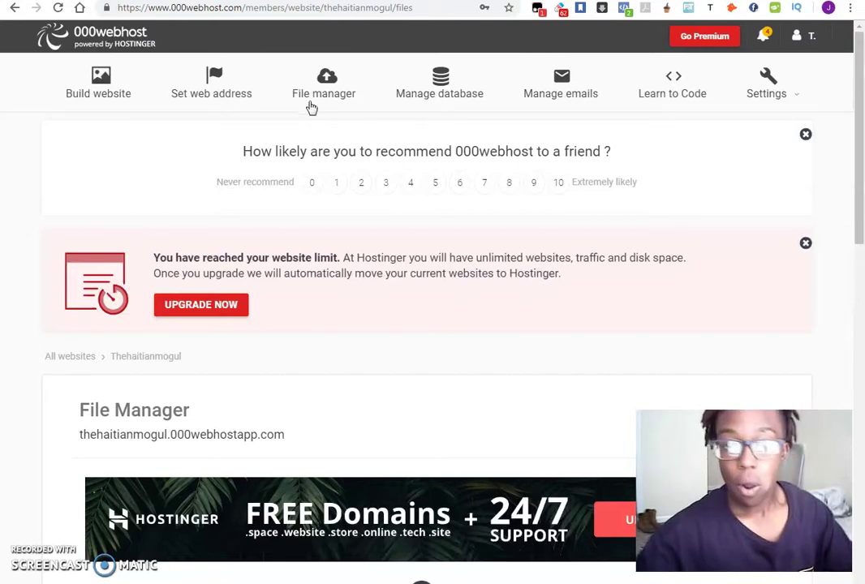
Step: Select index.php in public_html and bring up its context menu
scroll(389, 142, "down", 3)
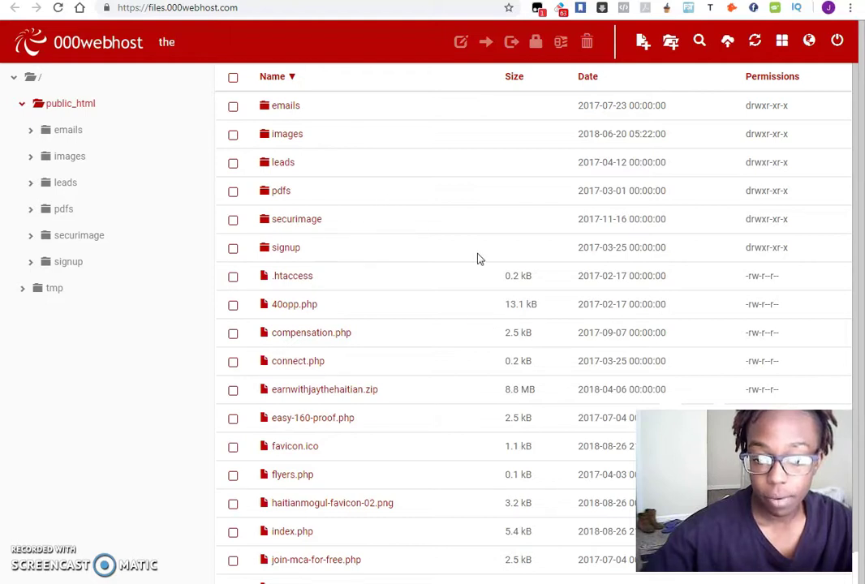
scroll(470, 284, "down", 2)
left_click(357, 432)
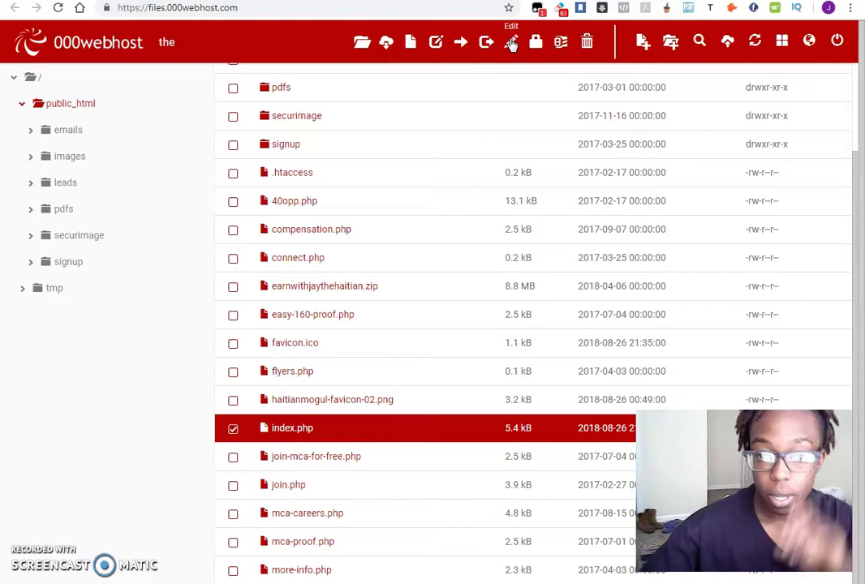
right_click(363, 436)
Step: Open index.php in the Edit file dialog and review its head section from line 10
left_click(403, 343)
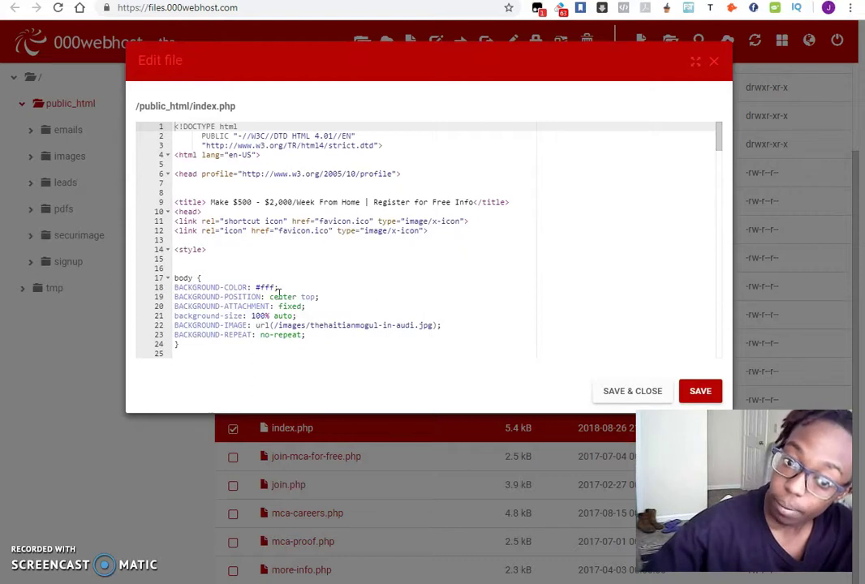
left_click(207, 212)
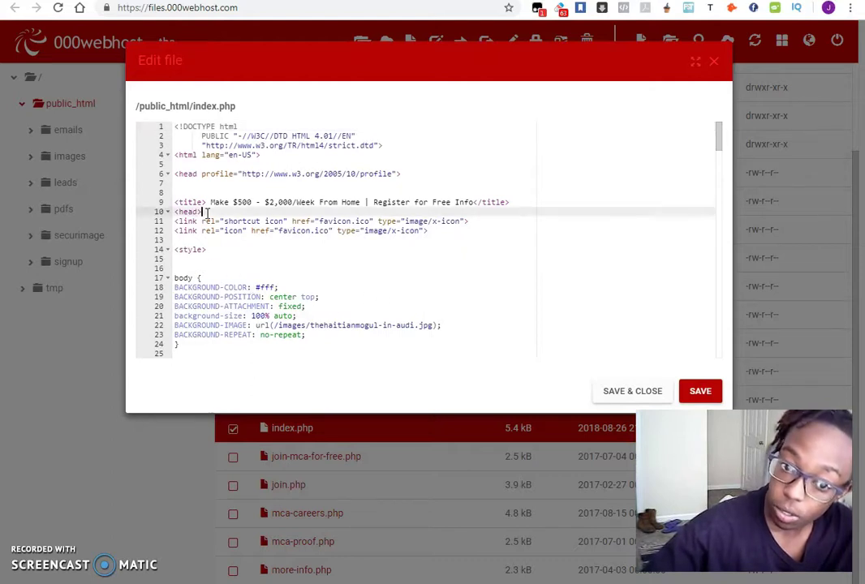
scroll(243, 235, "down", 3)
scroll(297, 253, "down", 3)
scroll(297, 247, "up", 6)
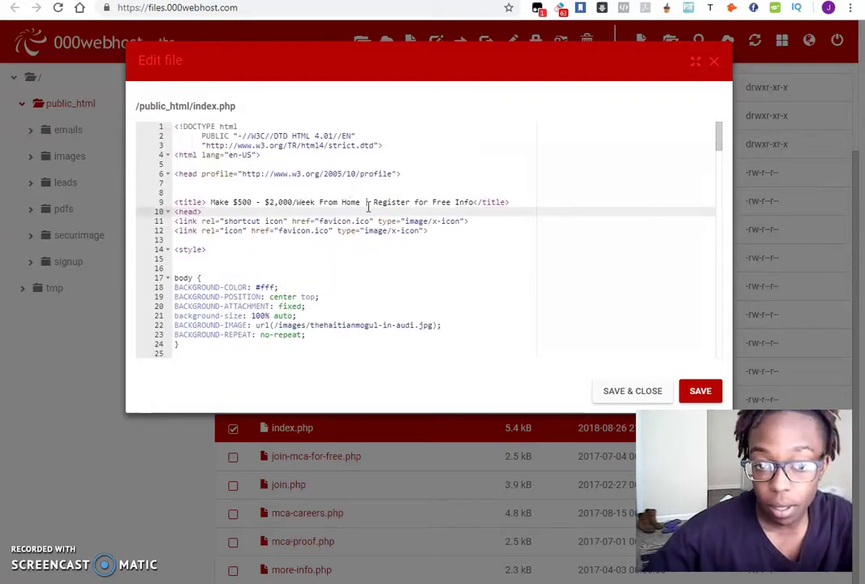
scroll(380, 217, "down", 5)
scroll(382, 218, "up", 5)
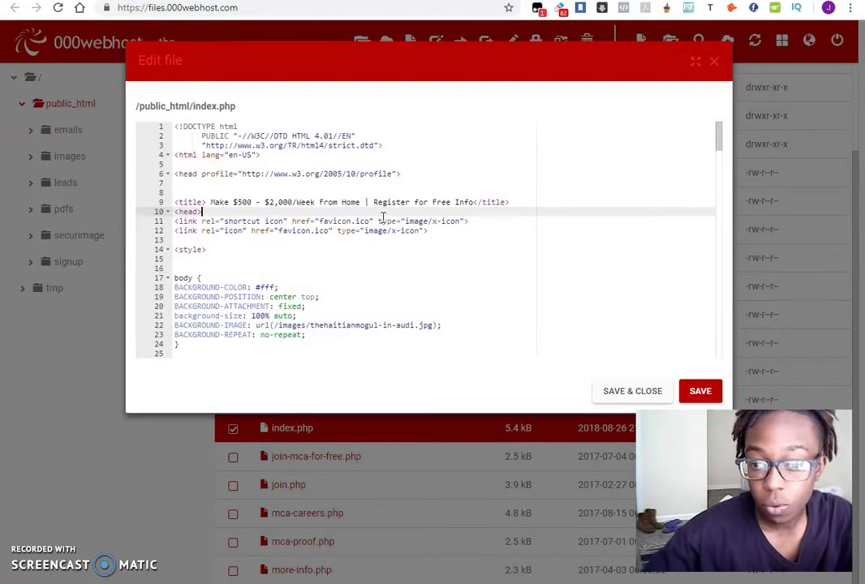
scroll(496, 227, "down", 20)
scroll(497, 228, "down", 1)
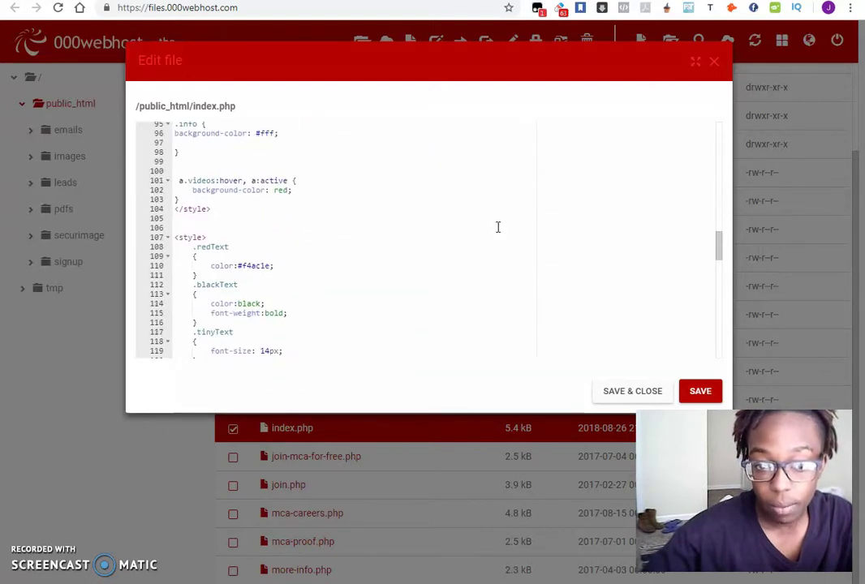
scroll(498, 227, "up", 20)
scroll(499, 227, "up", 3)
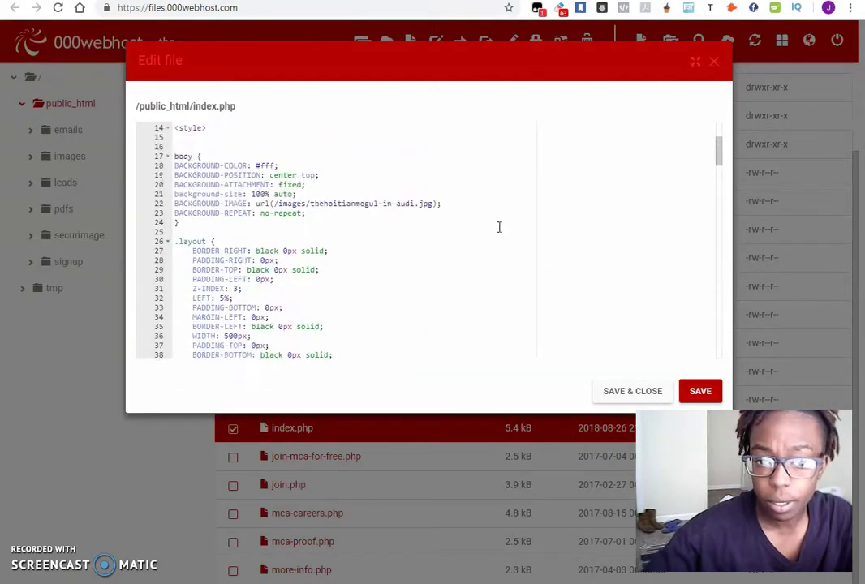
scroll(499, 227, "up", 5)
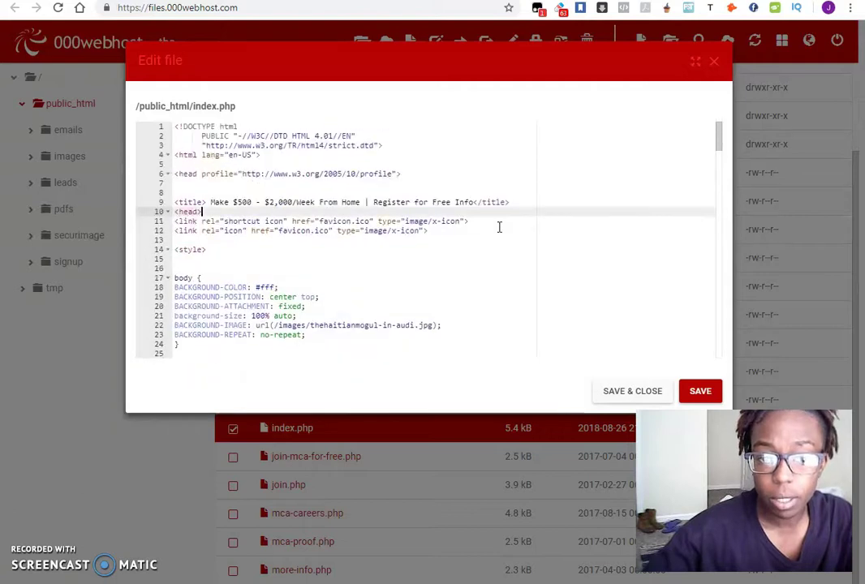
Step: Add a </head> line after the line-12 favicon links and paste the AdSense script above it
left_click(446, 252)
left_click(428, 232)
key("Return")
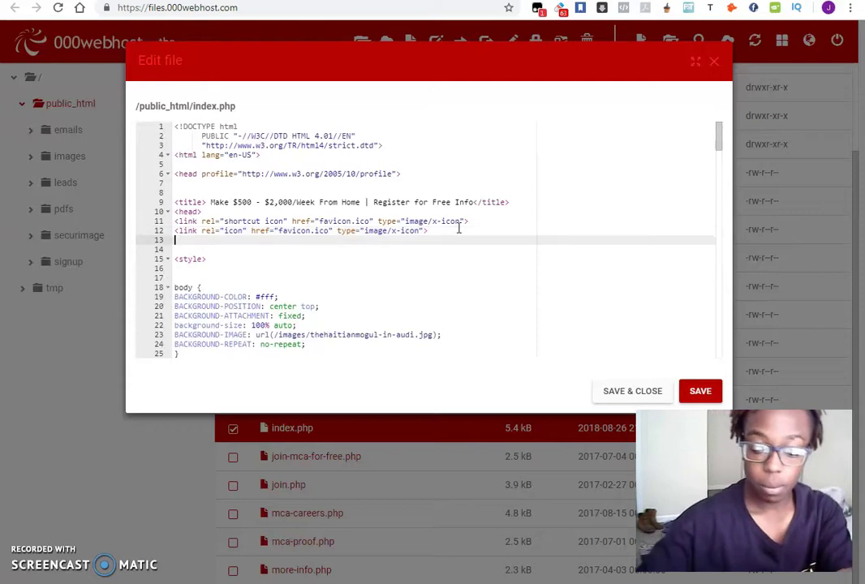
type("</head>")
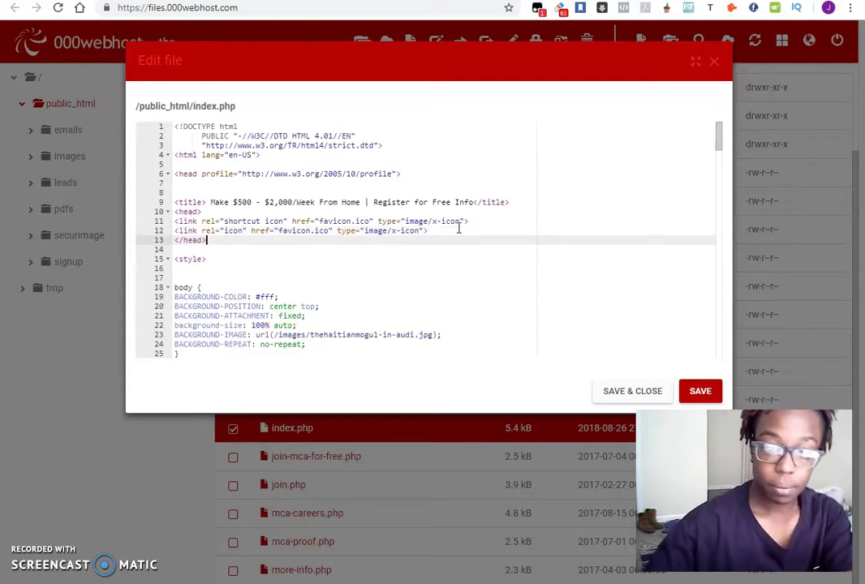
left_click(456, 231)
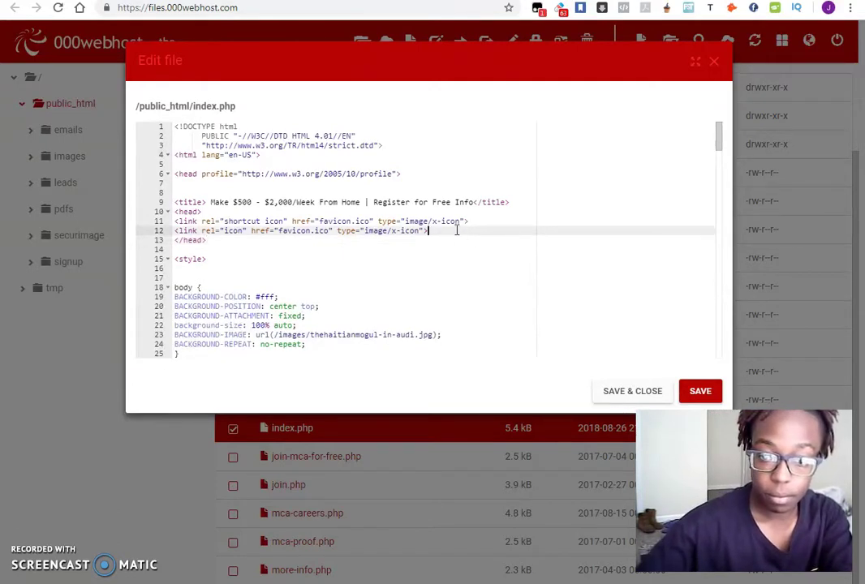
key("Return")
key("Return")
key("ctrl+v")
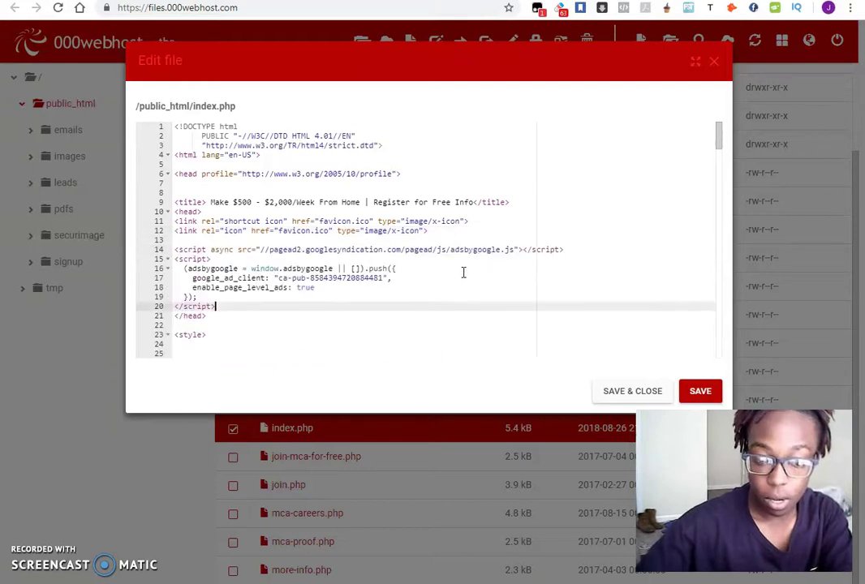
Step: Save the edited index.php and bring up WordPress's Appearance > Editor for the Edu Care theme
left_click(700, 391)
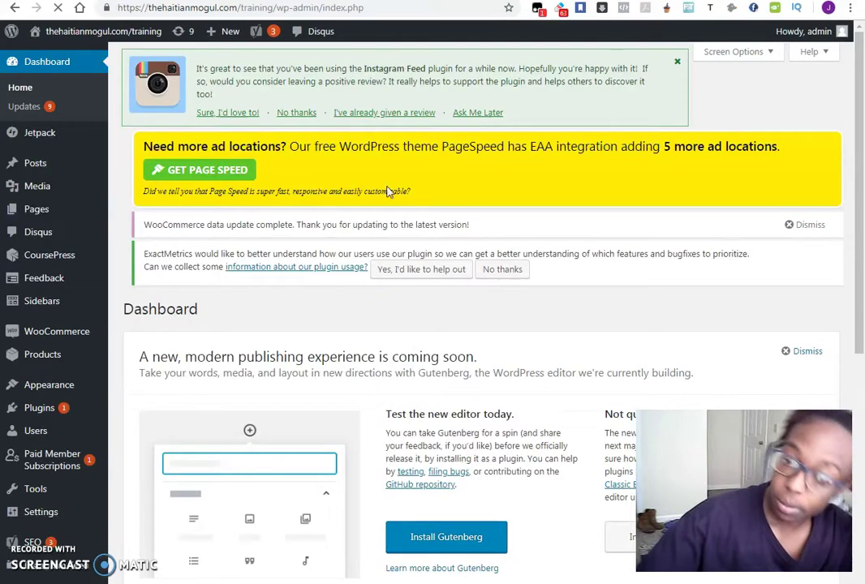
scroll(377, 141, "down", 3)
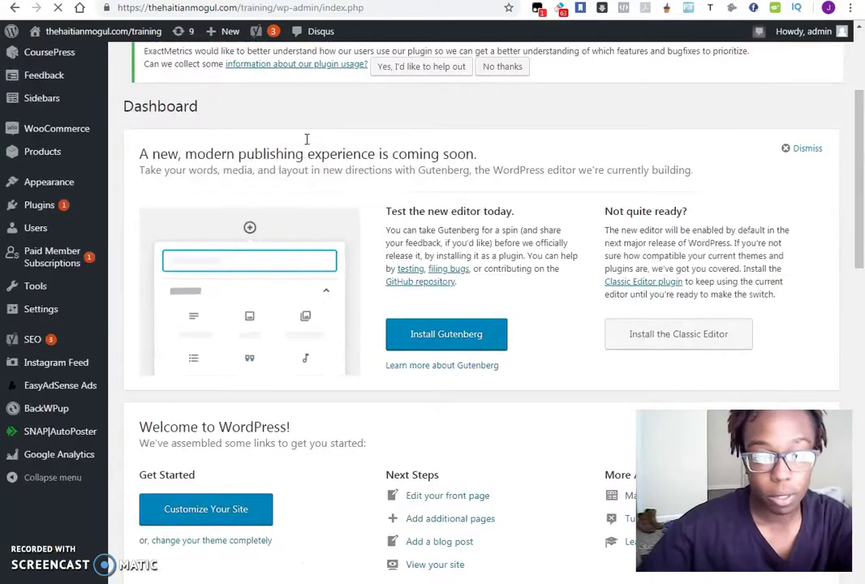
scroll(76, 191, "up", 2)
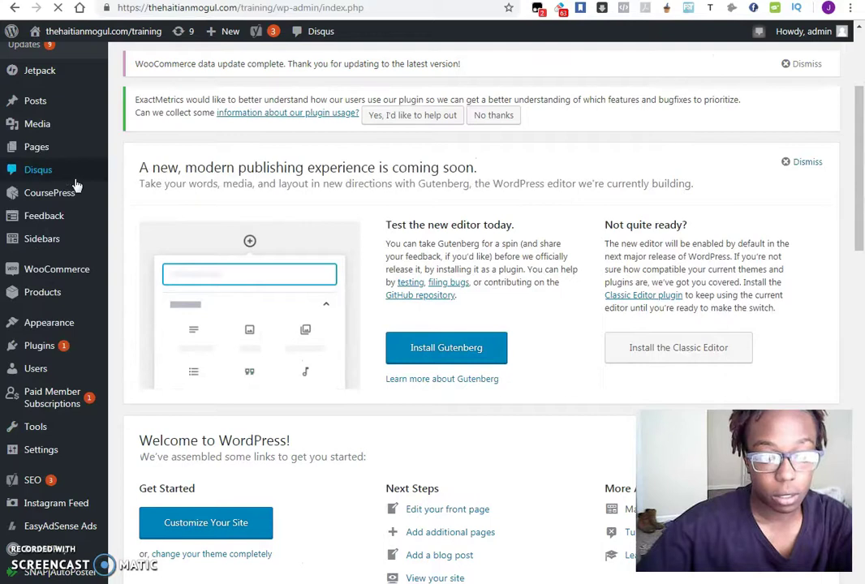
mouse_move(66, 327)
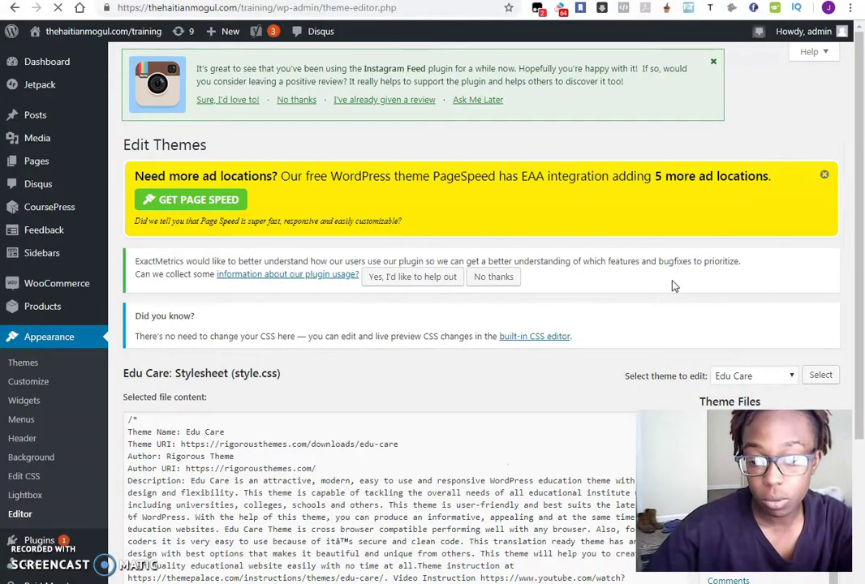
scroll(706, 266, "down", 5)
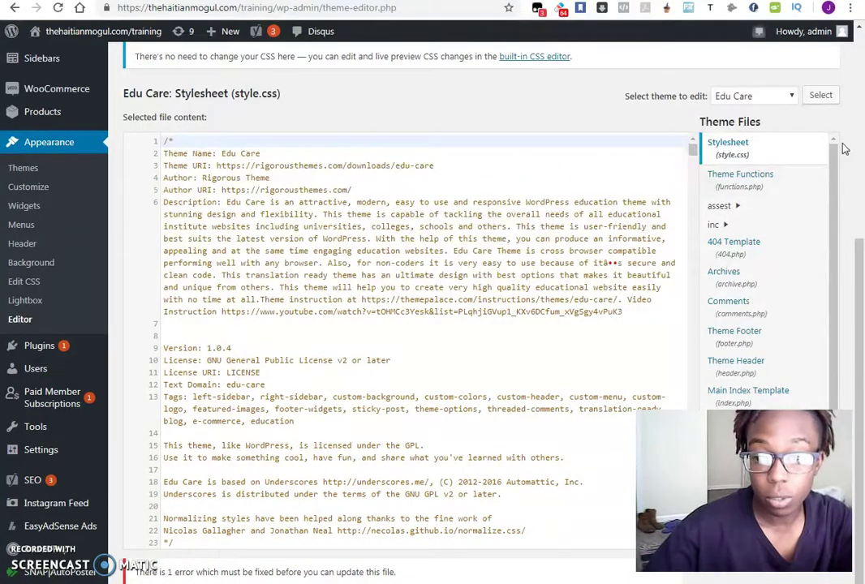
scroll(844, 148, "down", 1)
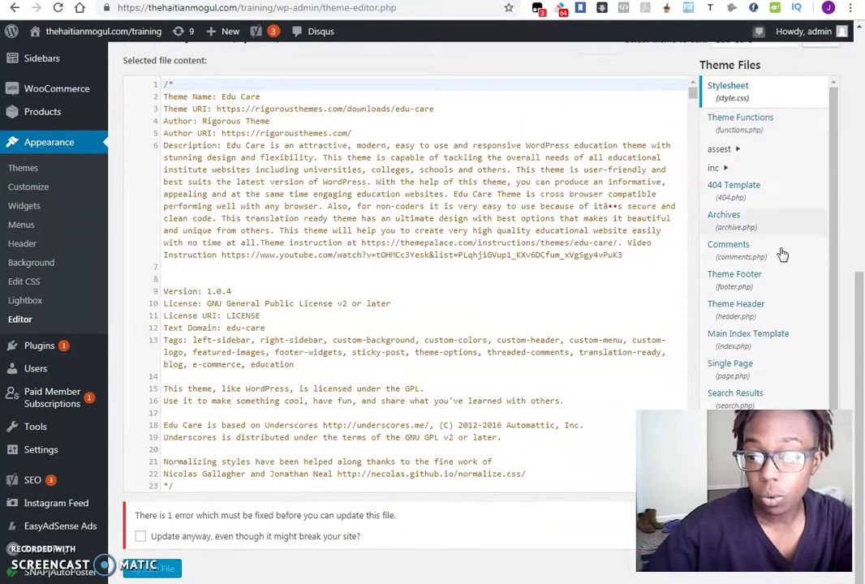
Step: Open Edu Care's Theme Header (header.php) and compare it with the AdSense code tab
left_click(738, 308)
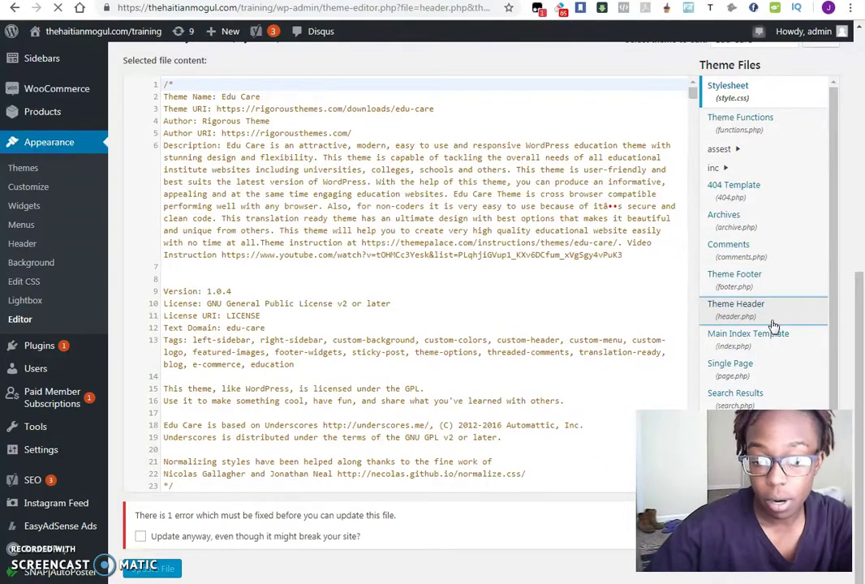
scroll(863, 254, "down", 3)
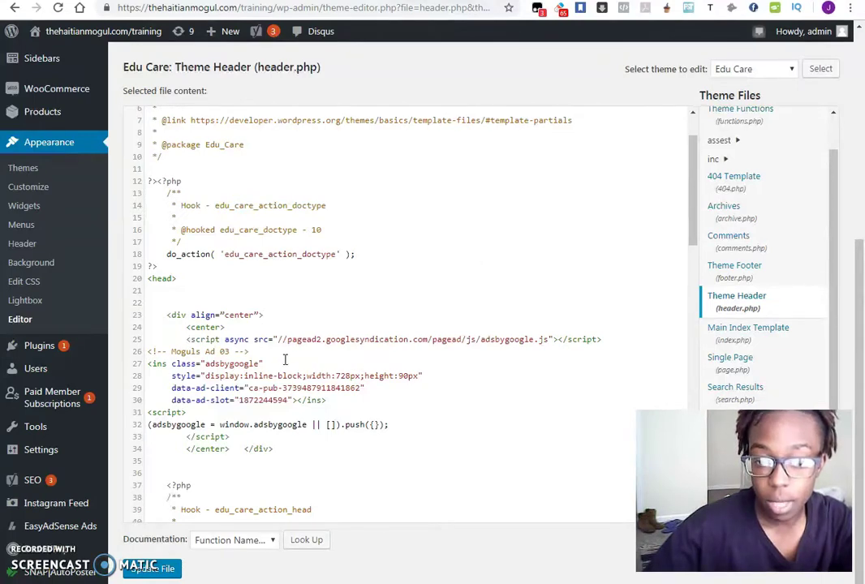
scroll(285, 359, "up", 5)
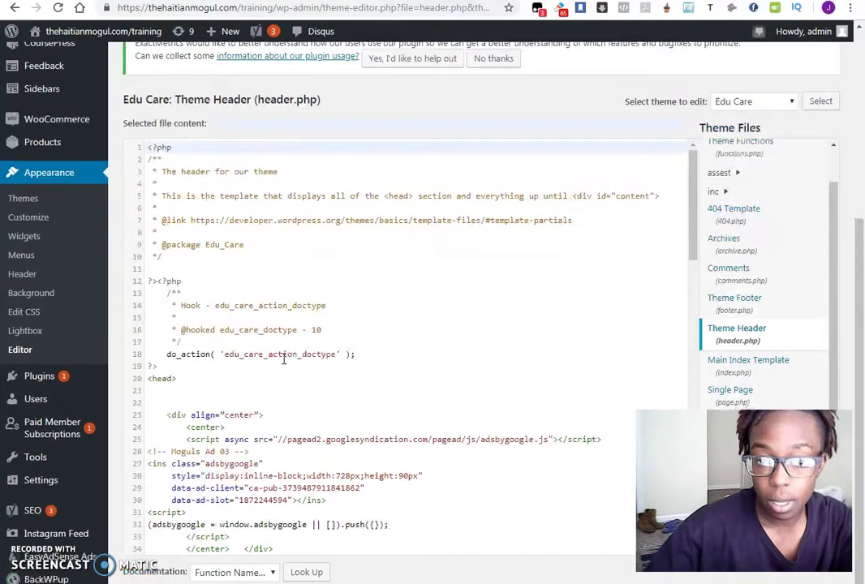
scroll(285, 360, "down", 4)
scroll(538, 259, "down", 4)
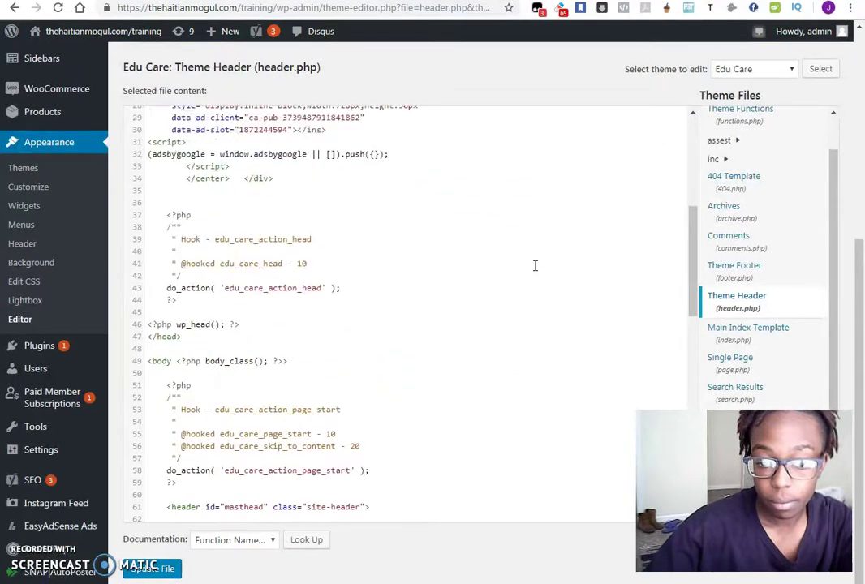
scroll(527, 264, "up", 2)
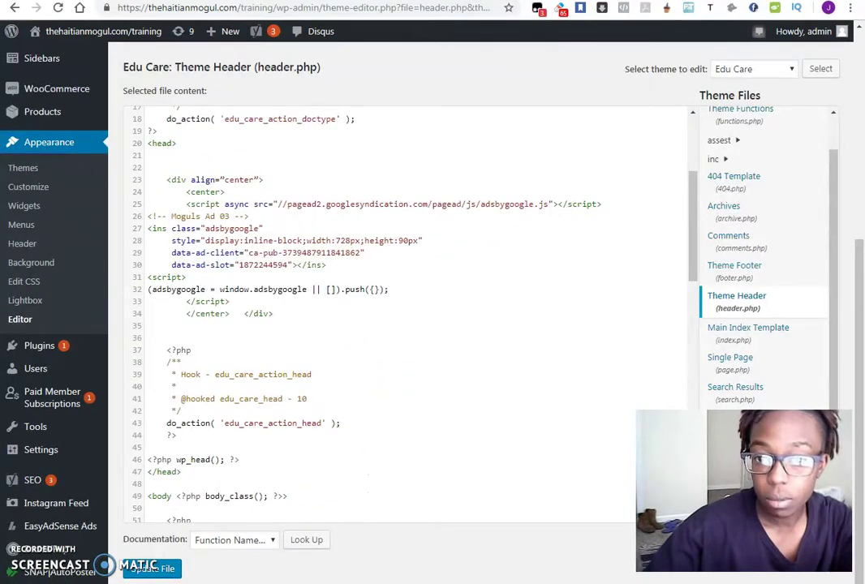
key("ctrl+Tab")
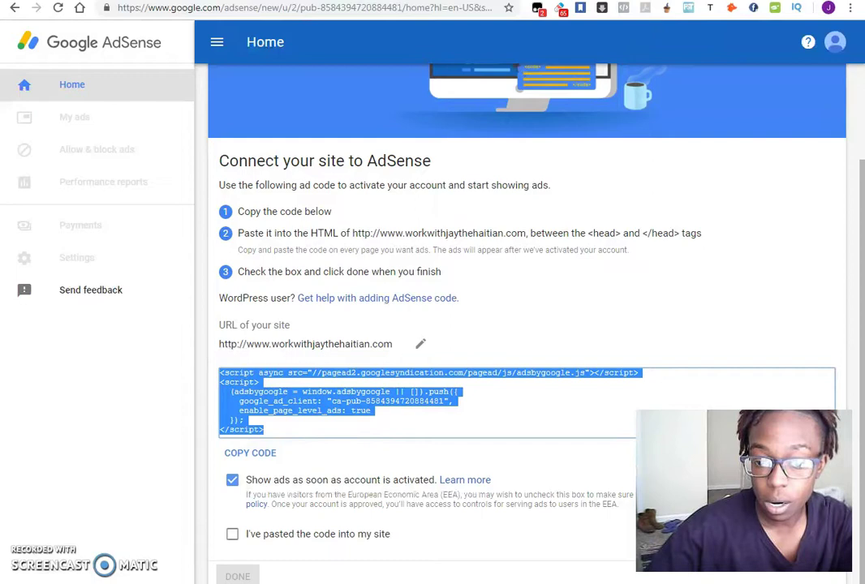
key("ctrl+shift+Tab")
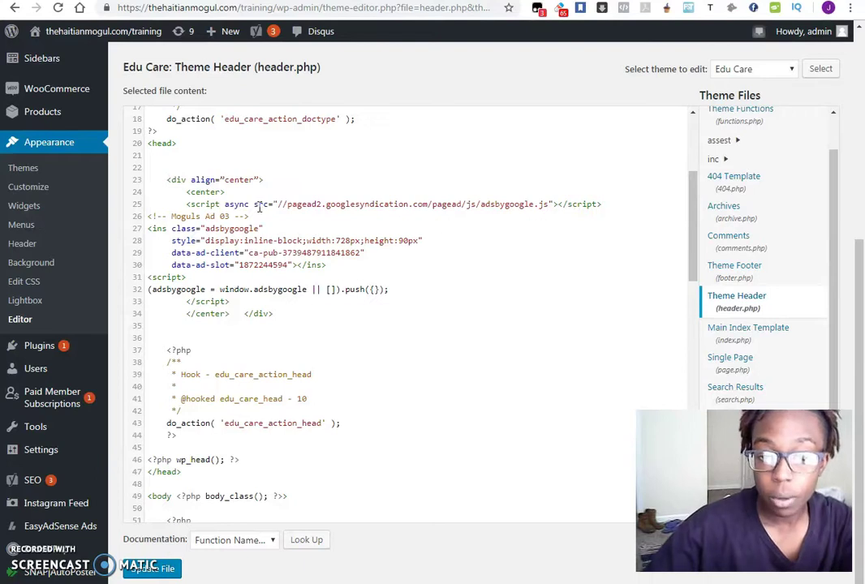
scroll(363, 353, "up", 5)
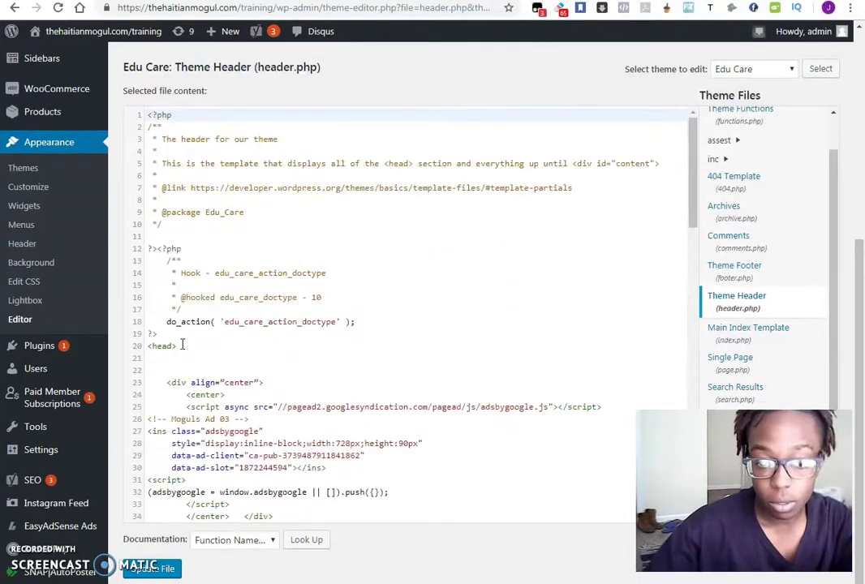
scroll(324, 255, "down", 4)
Step: Mark the <head> tag and select the closing </head> tag on line 47
left_click(143, 210)
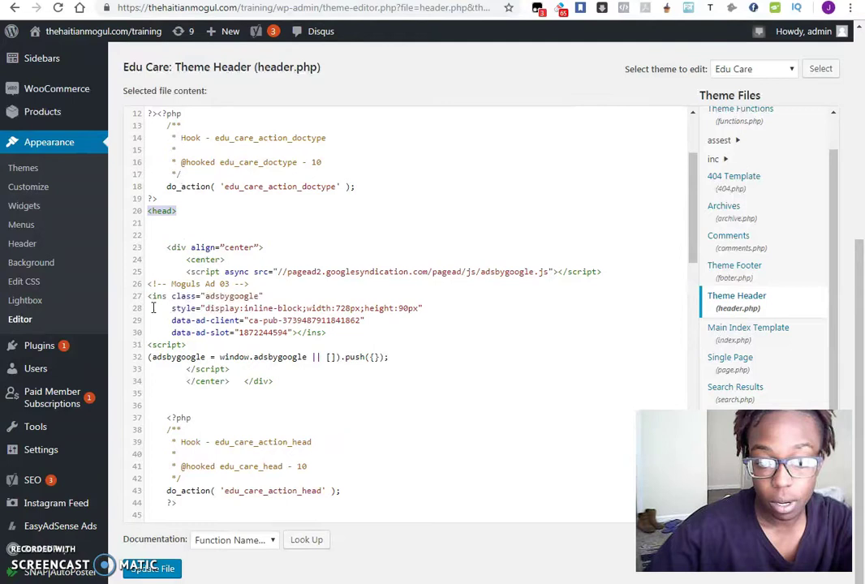
scroll(324, 357, "down", 4)
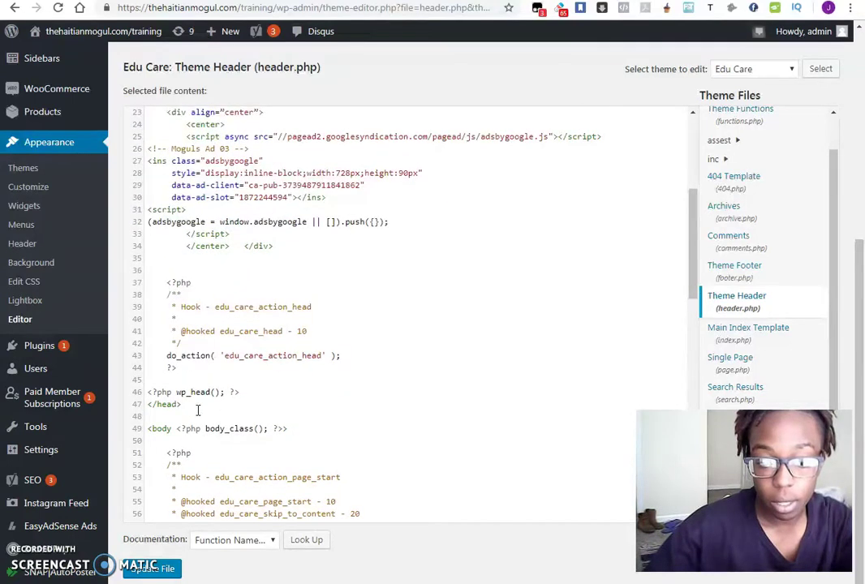
left_click_drag(198, 410, 137, 404)
scroll(258, 377, "up", 4)
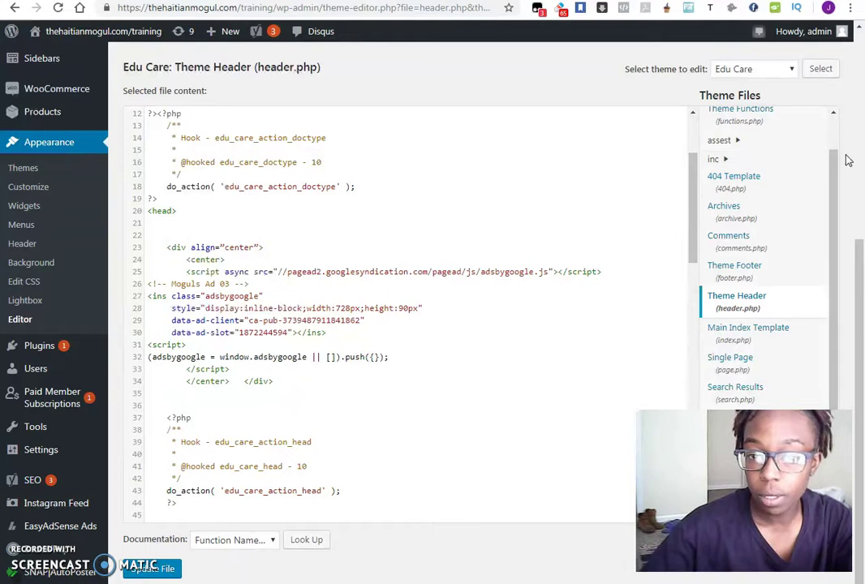
Step: Save header.php with Update File and return to the AdSense Connect your site tab
left_click(158, 572)
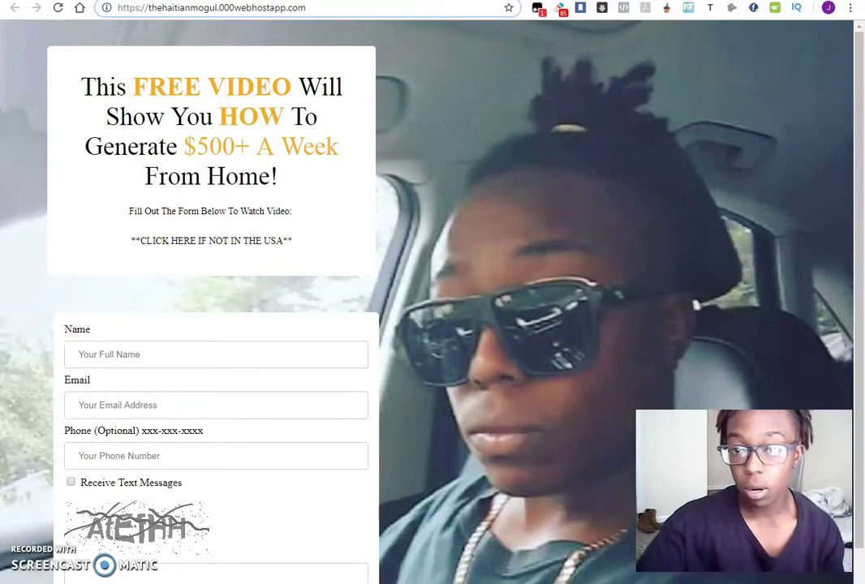
left_click(477, 2)
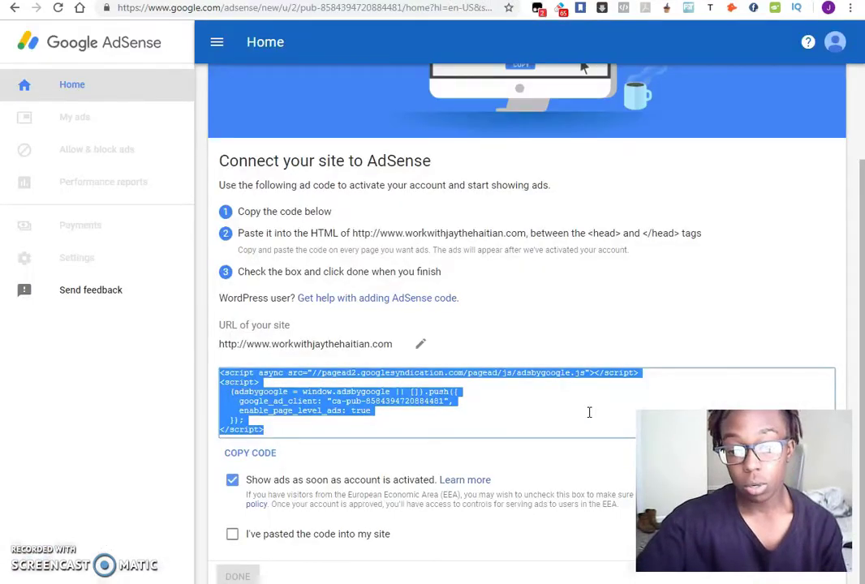
Step: Tick "I've pasted the code into my site" and finish with DONE
left_click(431, 418)
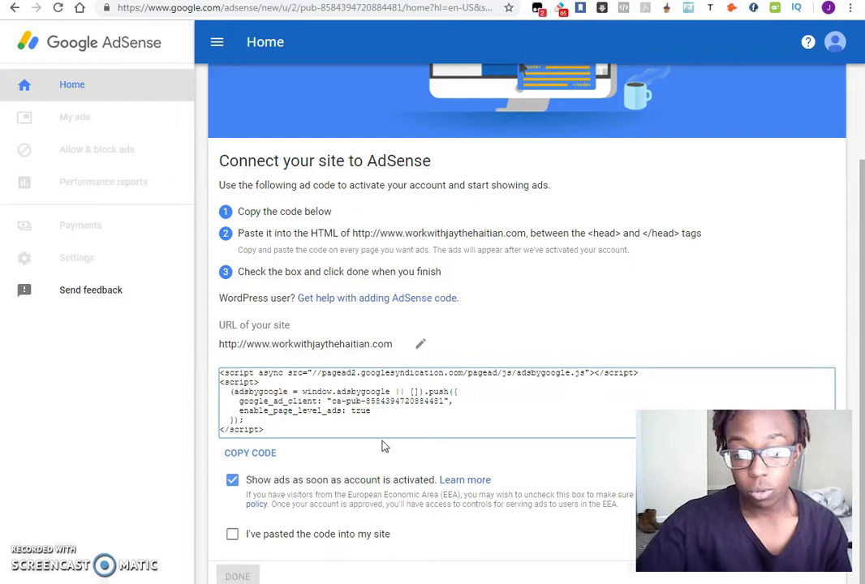
left_click(232, 535)
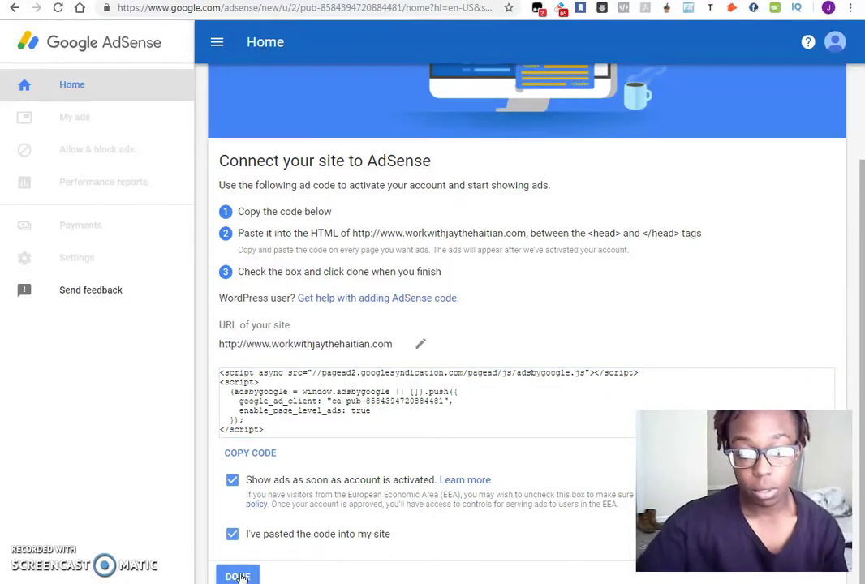
left_click(238, 574)
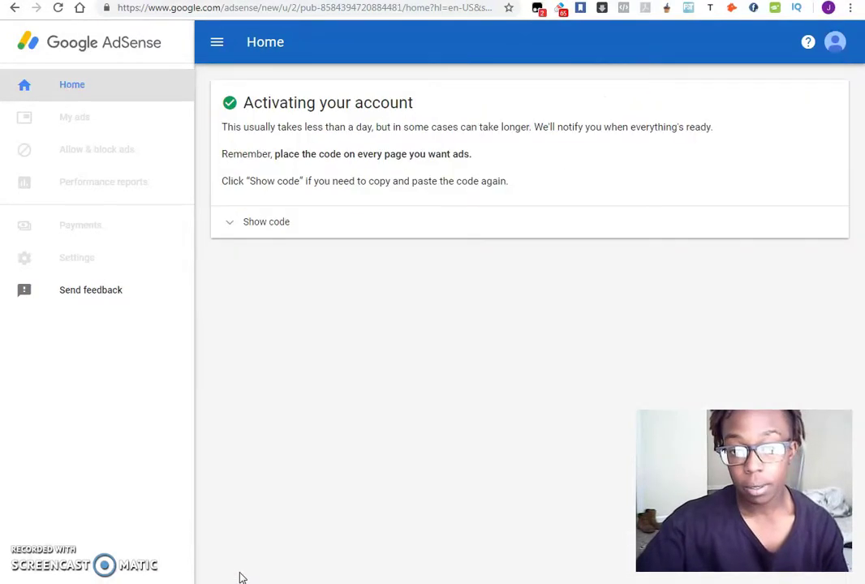